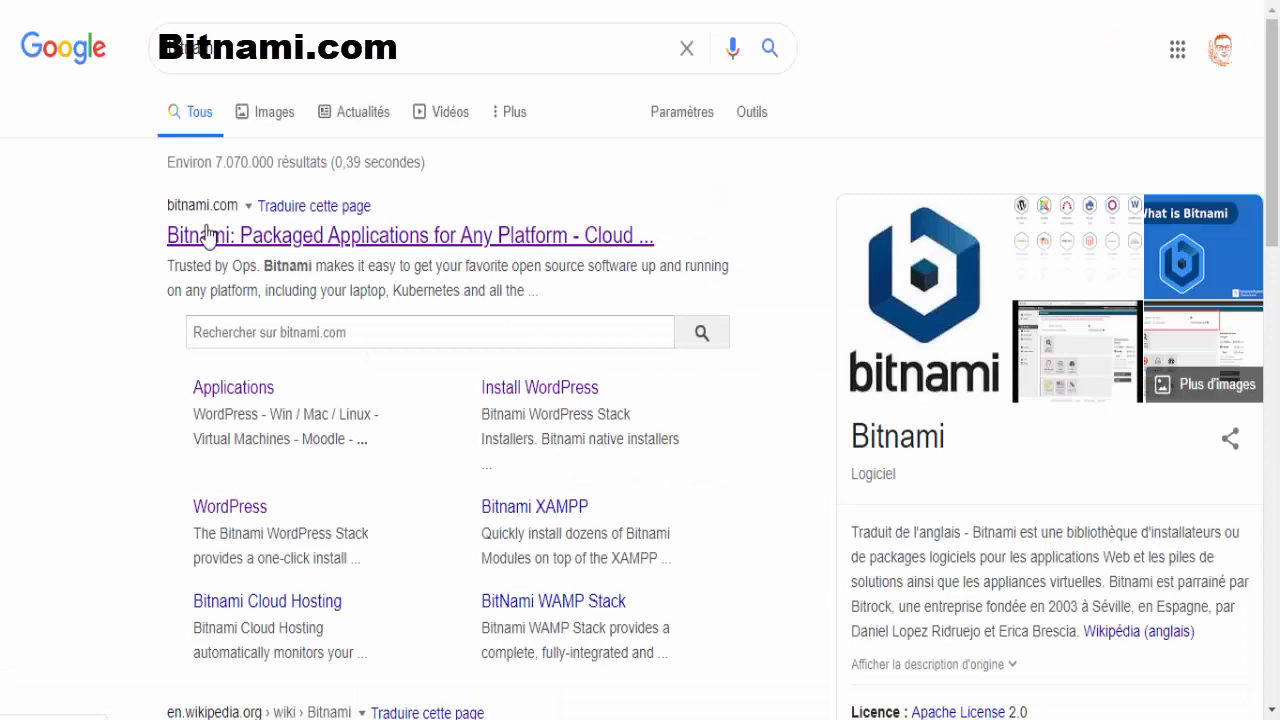
Open the Bitnami website from the search results and go to WordPress in its application catalog.
left_click(207, 235)
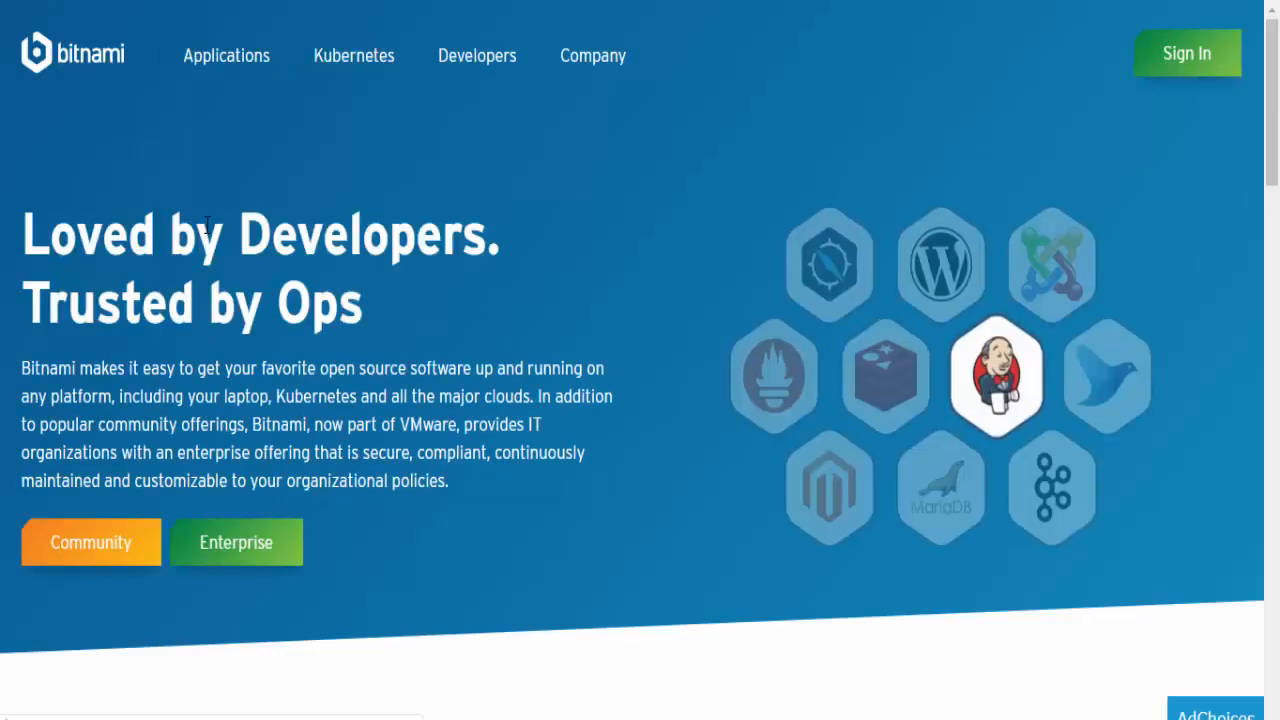
left_click(205, 60)
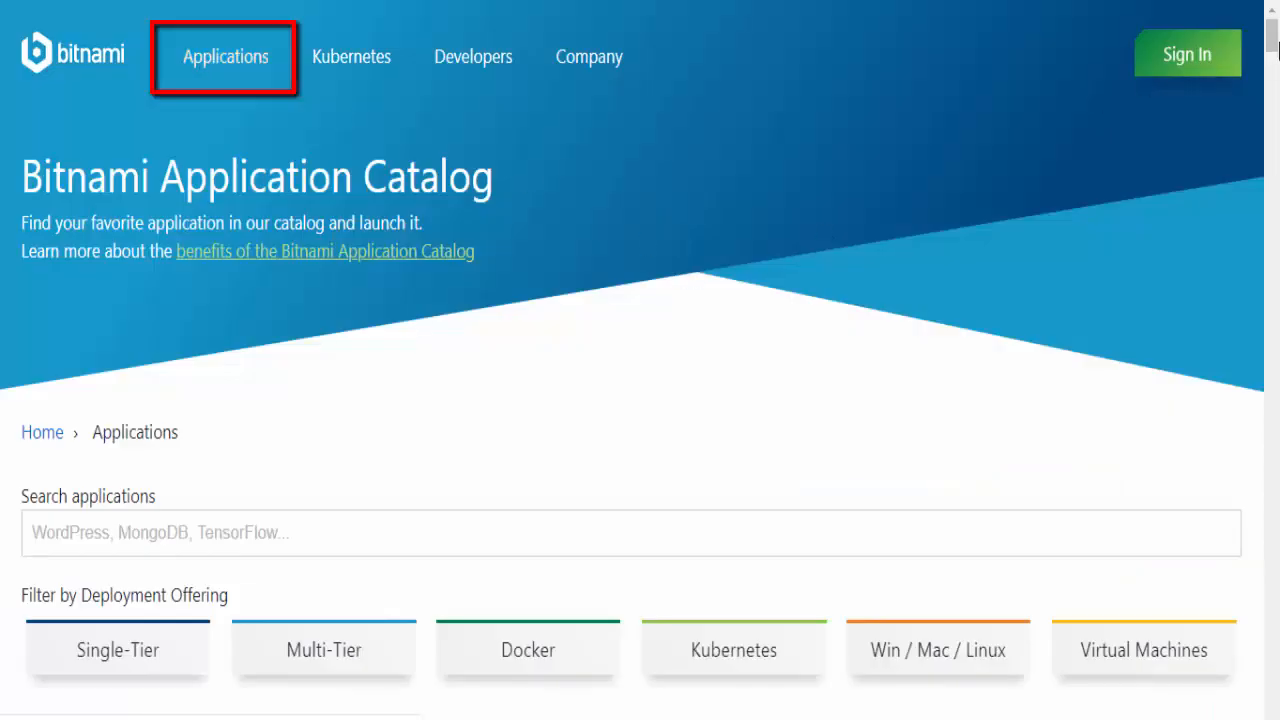
scroll(1272, 72, "down", 6)
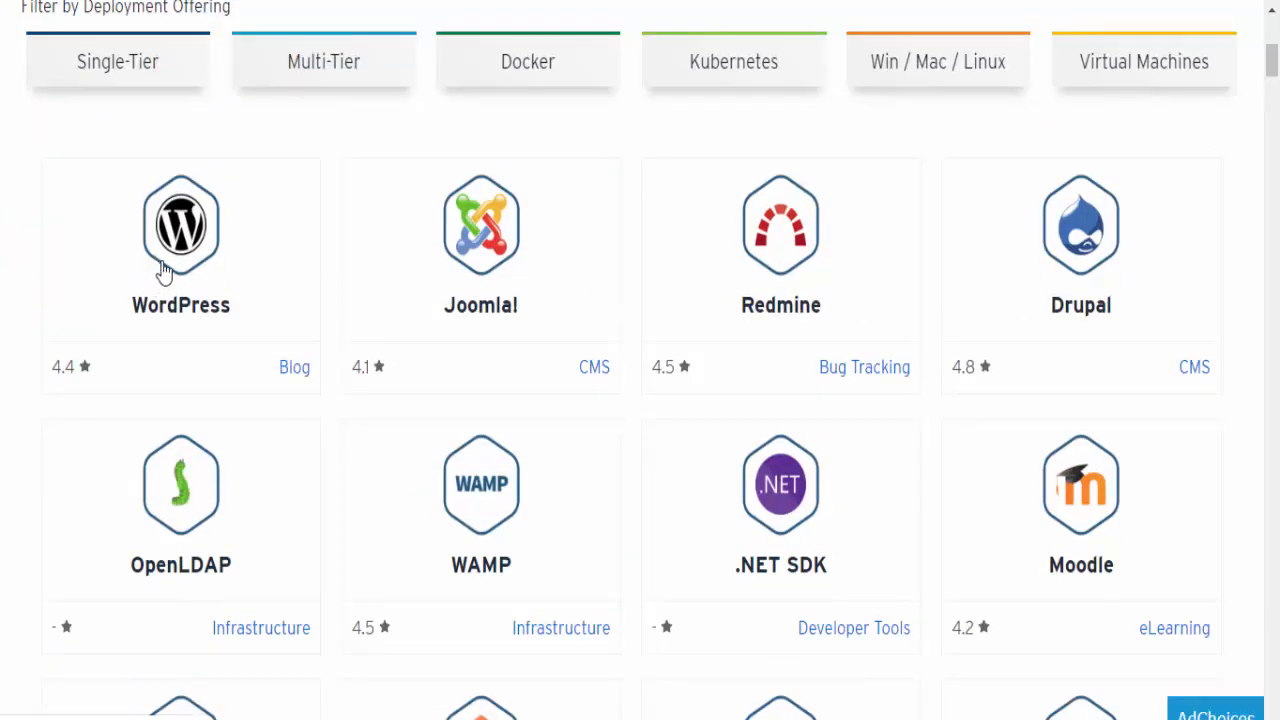
left_click(165, 274)
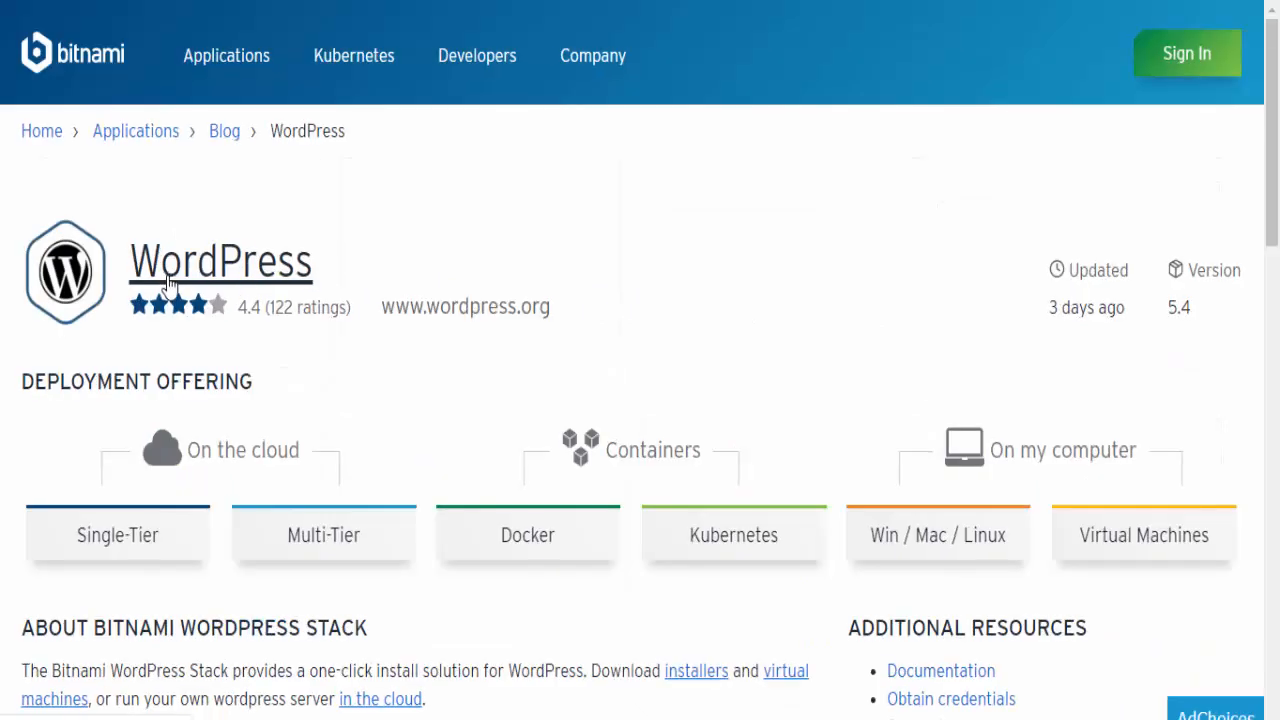
Download the Windows 64-bit installer of the Bitnami WordPress Stack for local use, skipping the sign-in.
scroll(668, 280, "down", 2)
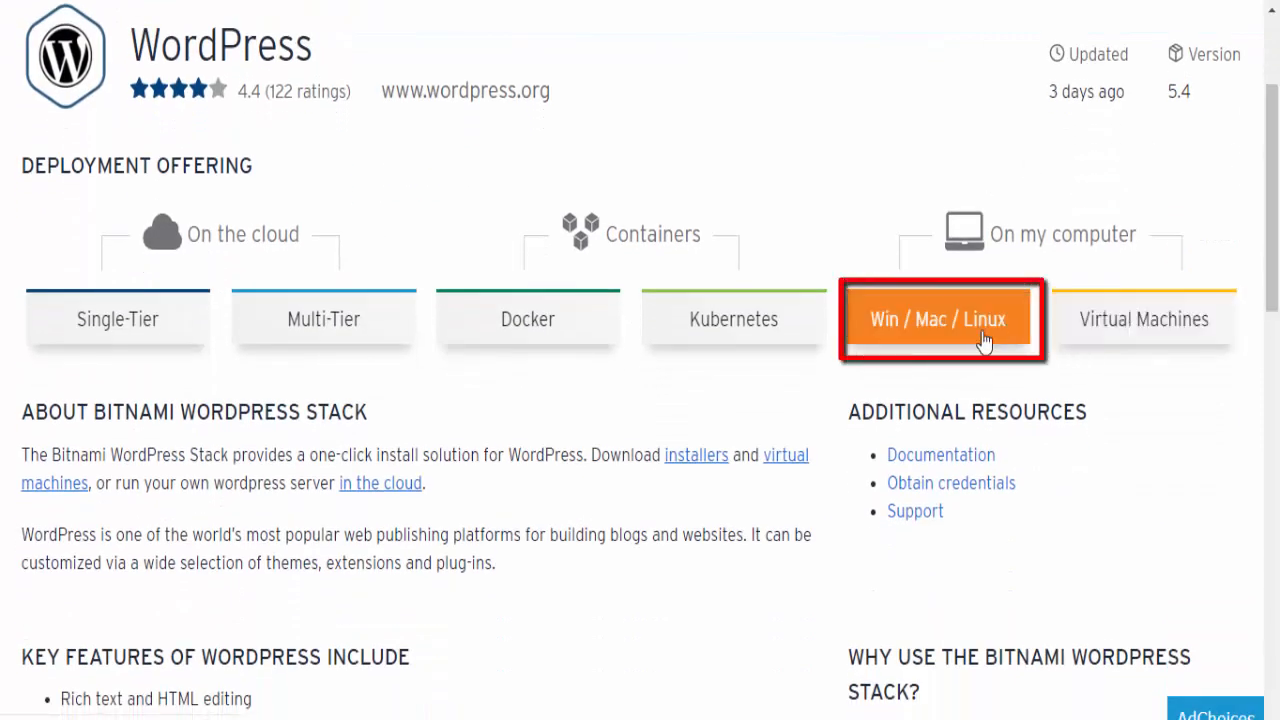
left_click(885, 338)
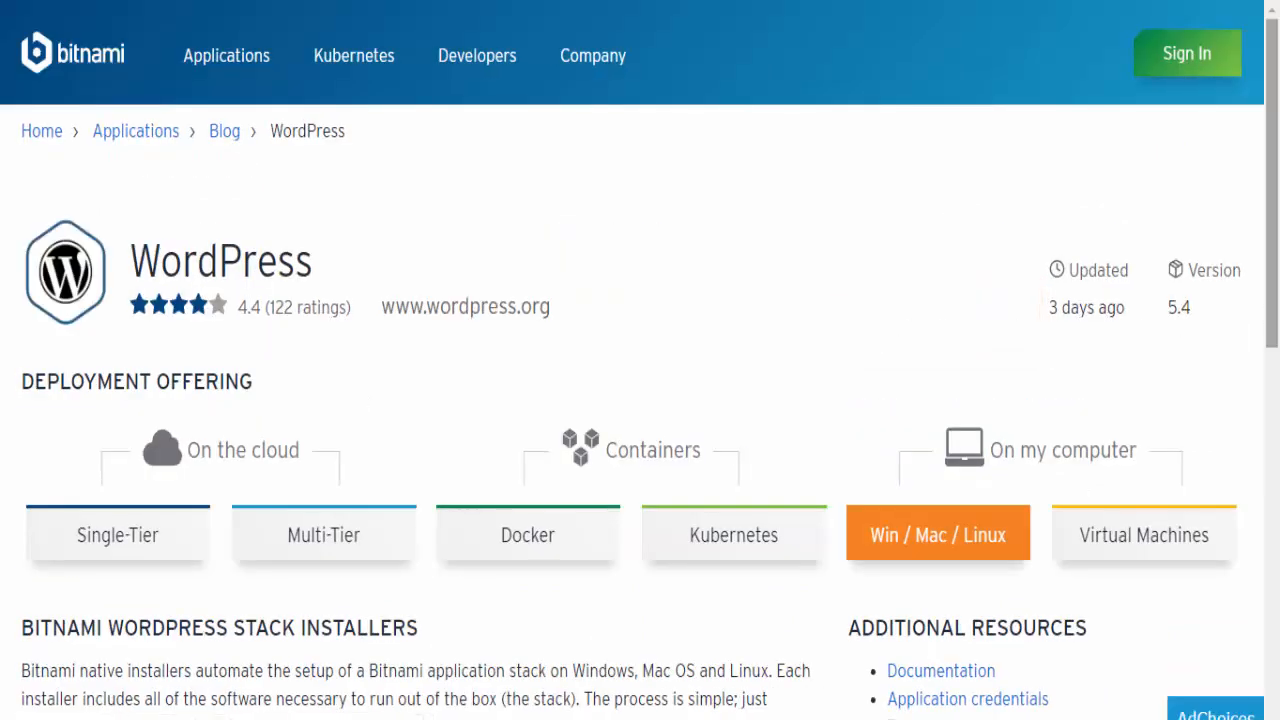
scroll(885, 338, "down", 2)
scroll(168, 289, "down", 5)
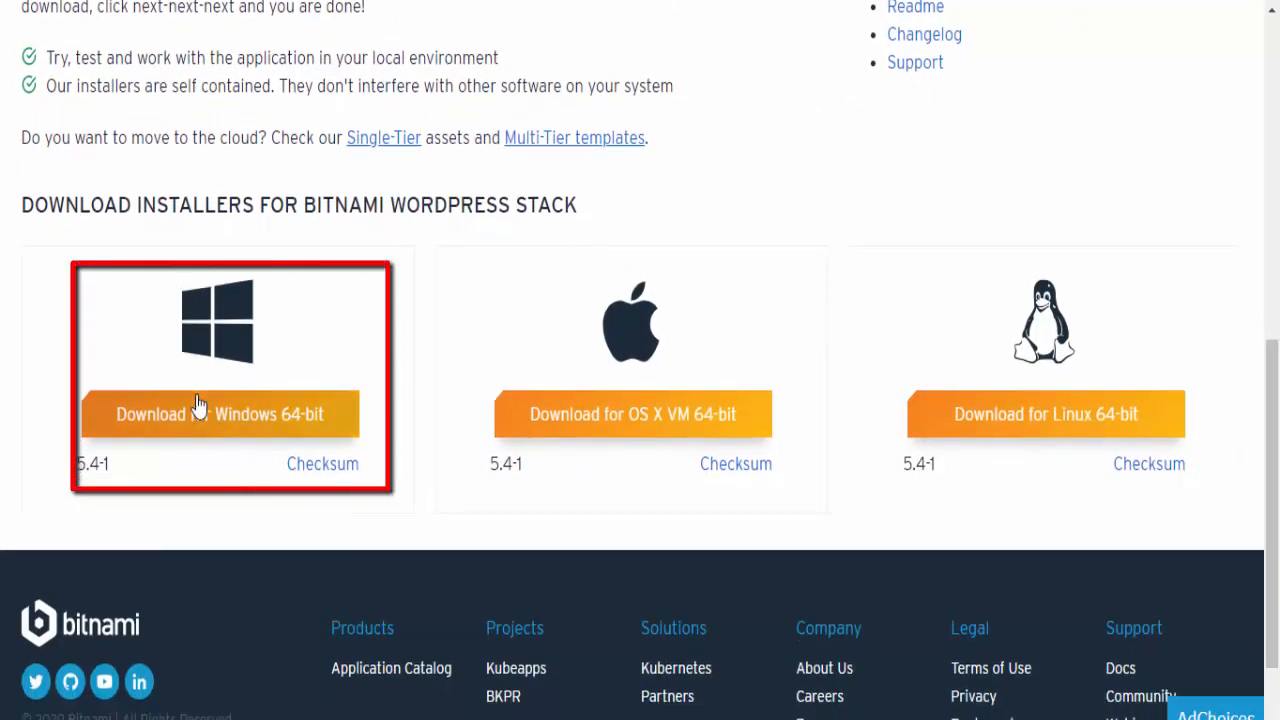
left_click(236, 436)
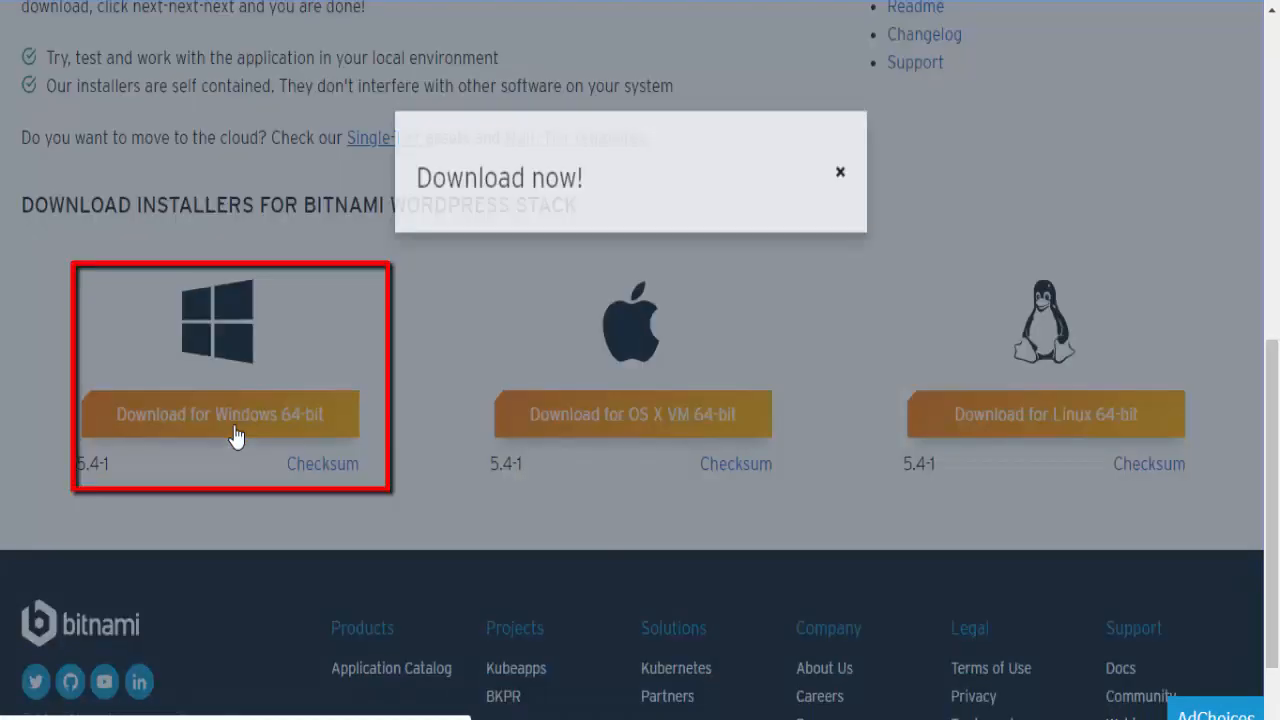
scroll(1265, 388, "down", 3)
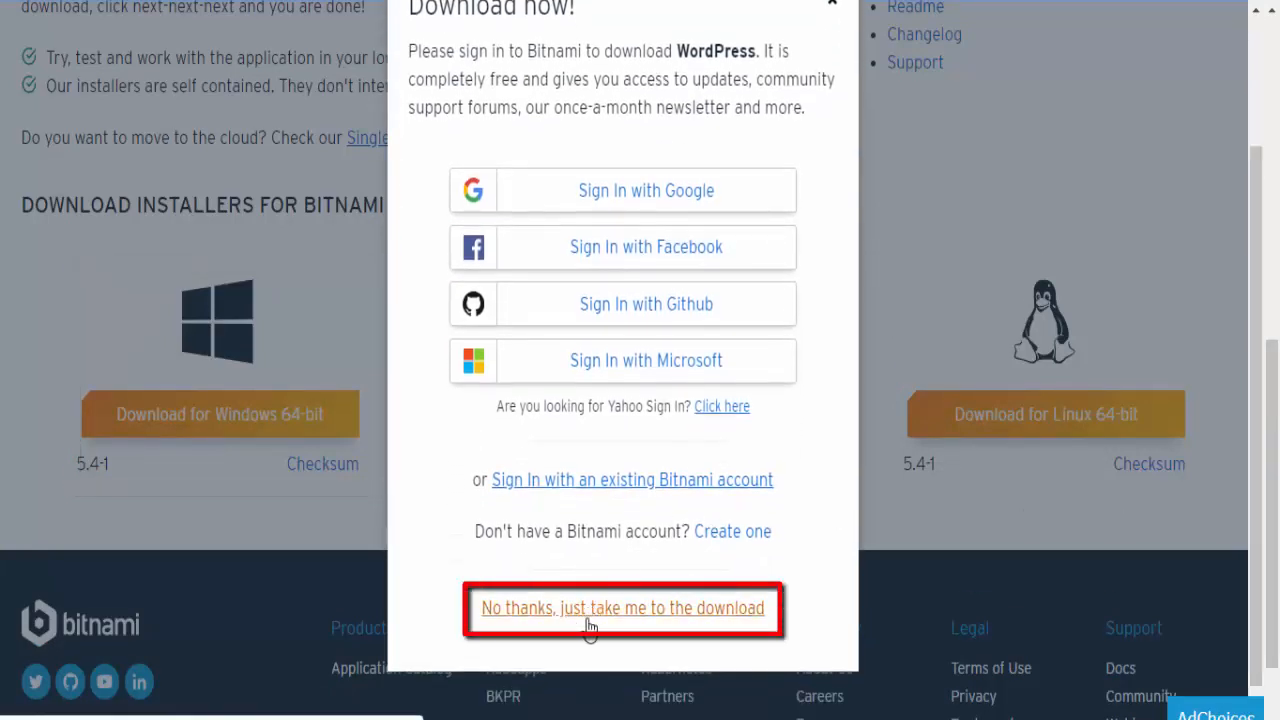
left_click(587, 609)
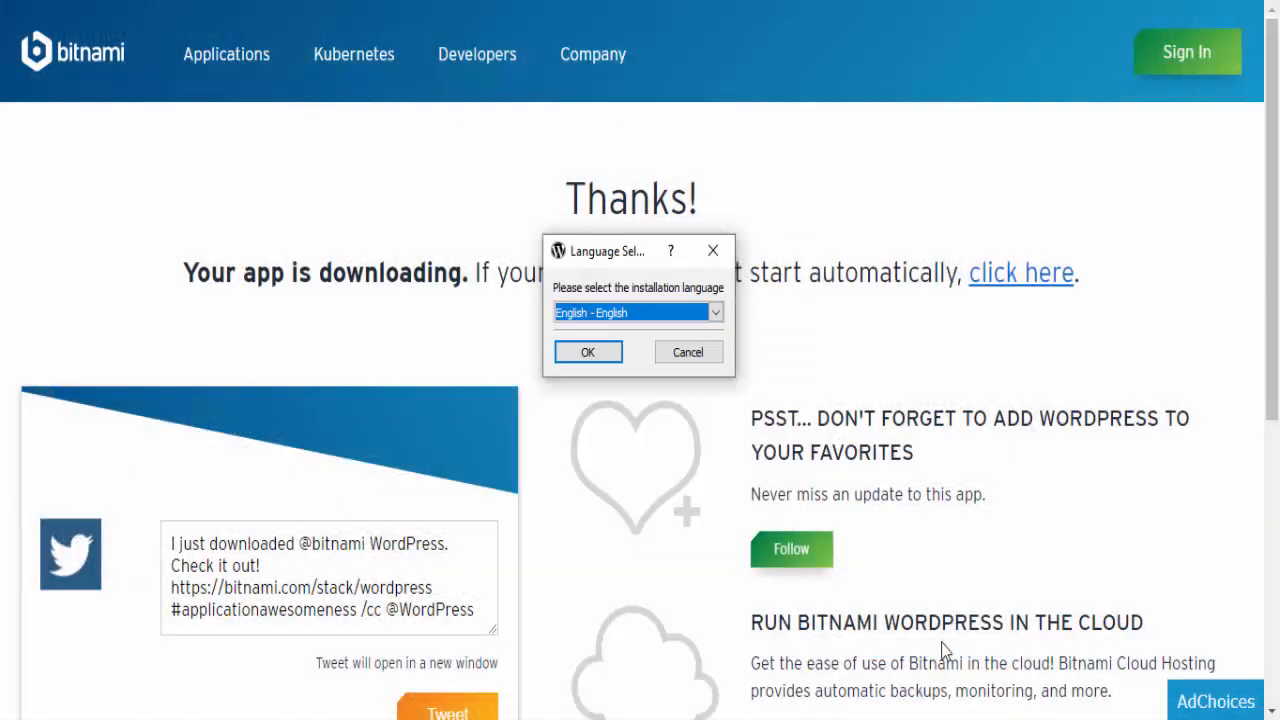
Start the setup in English, accepting the WordPress and PhpMyAdmin components and the folder C:\Bitnami\wordpress-5.4-1.
left_click(613, 350)
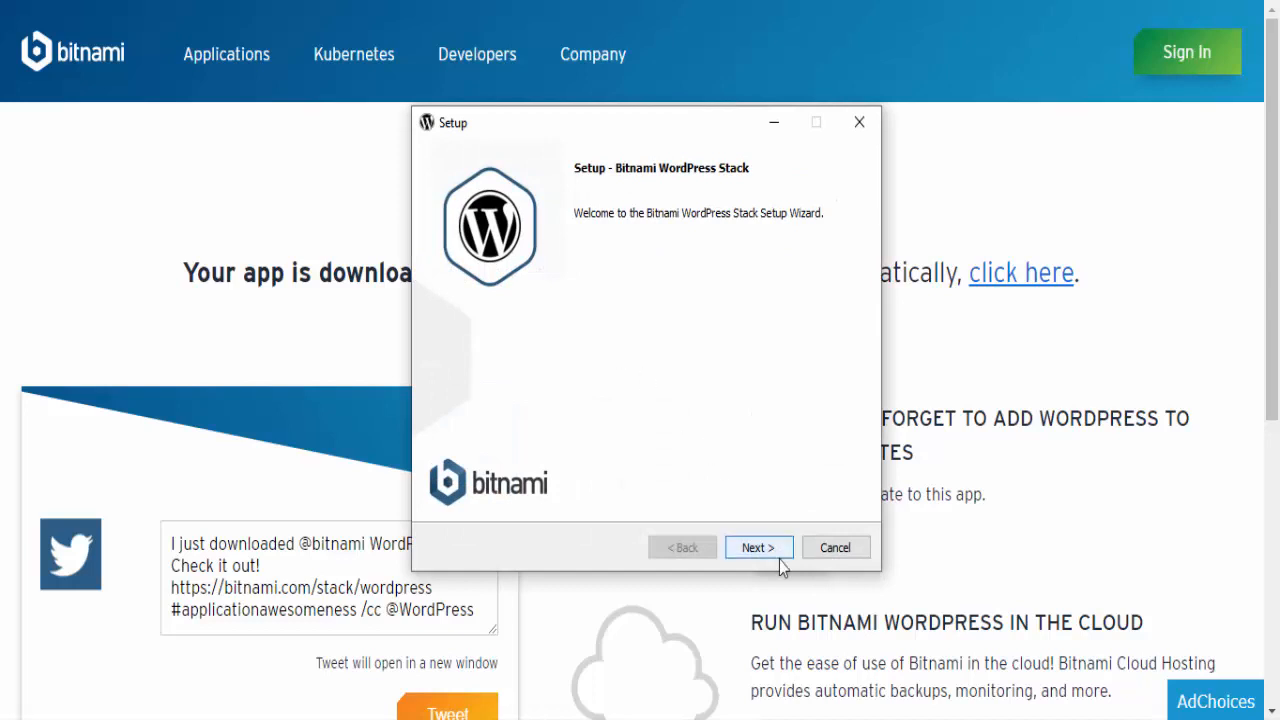
left_click(757, 548)
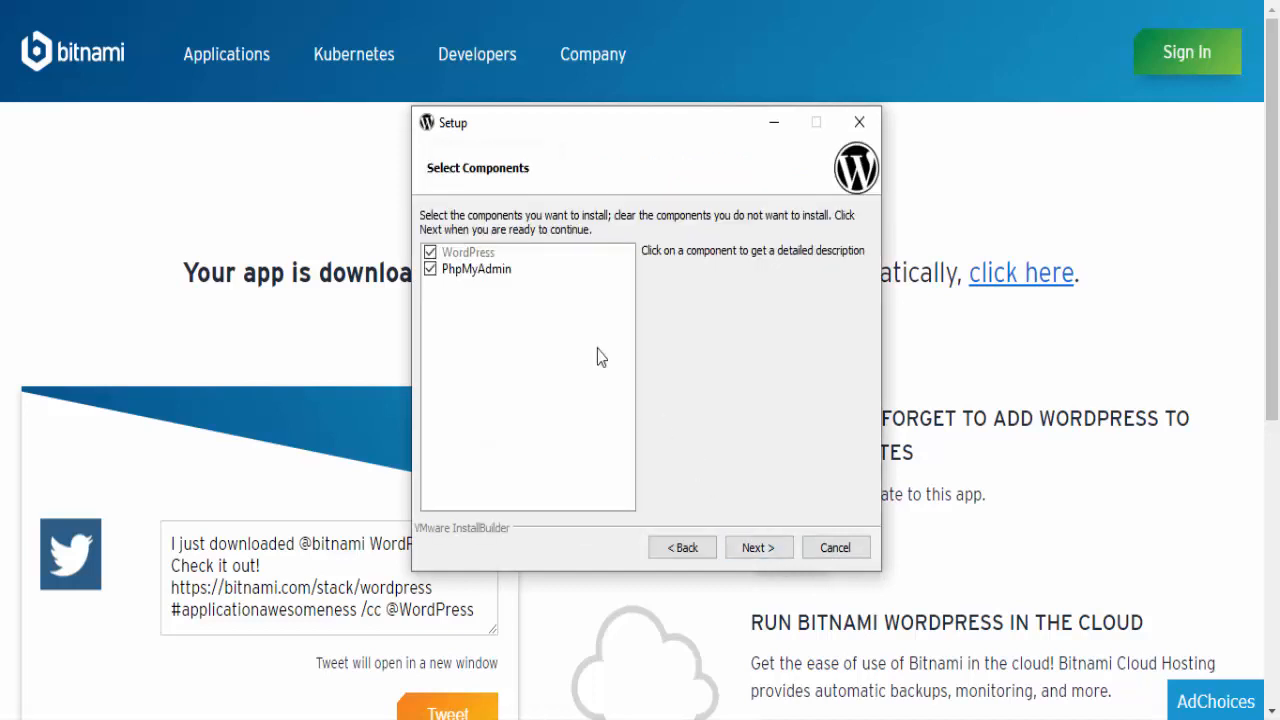
left_click(757, 548)
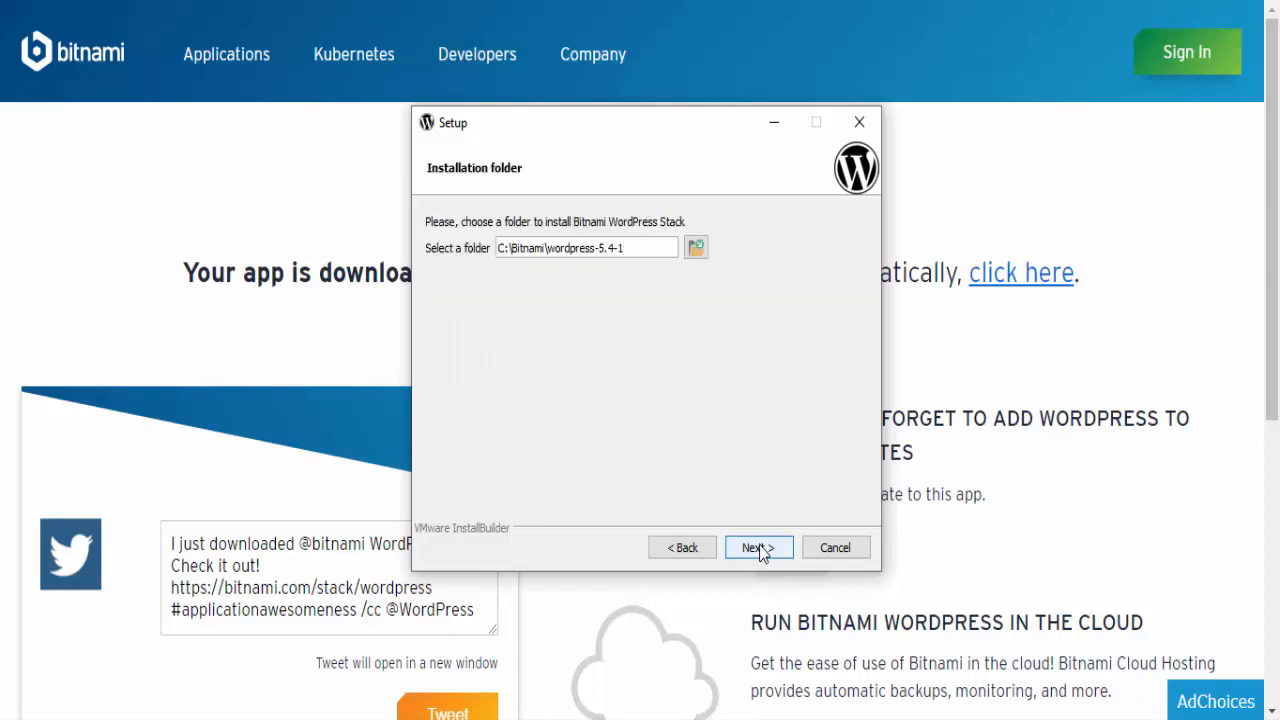
left_click(759, 547)
Fill in the real name for the admin account, set its login to admin, and submit the account details.
triple_click(674, 248)
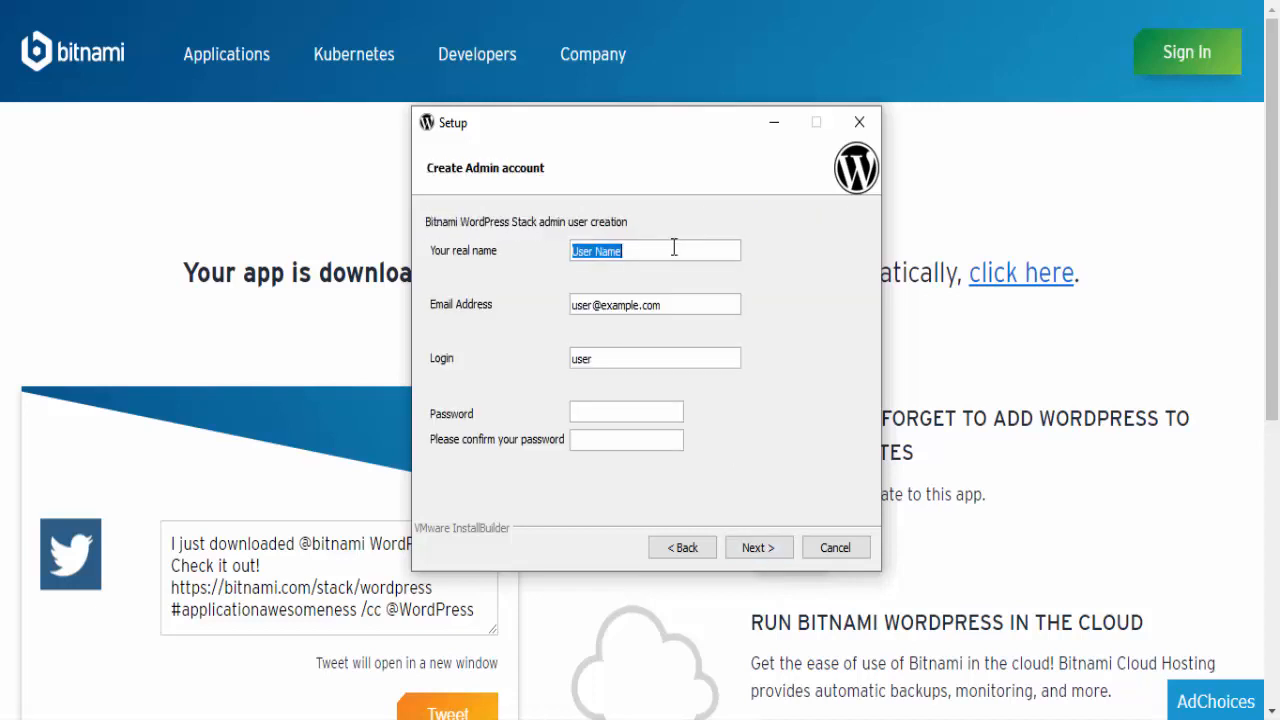
type("Sim")
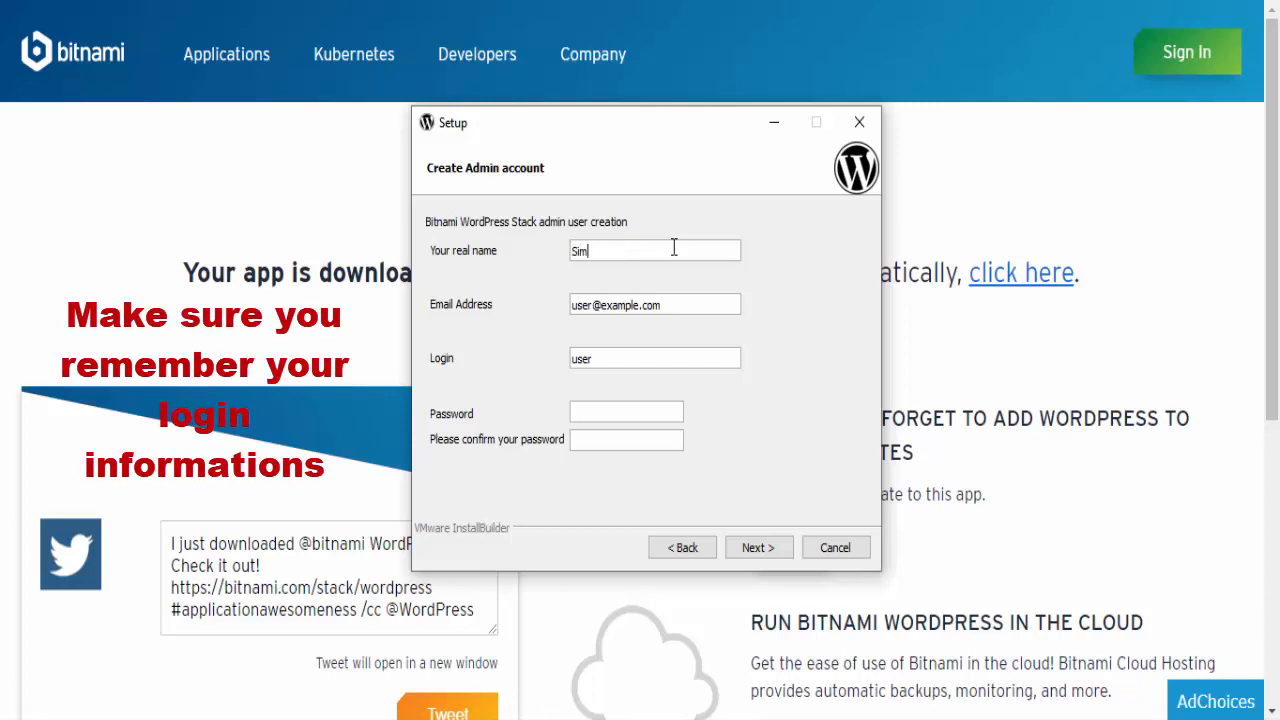
type("opedia")
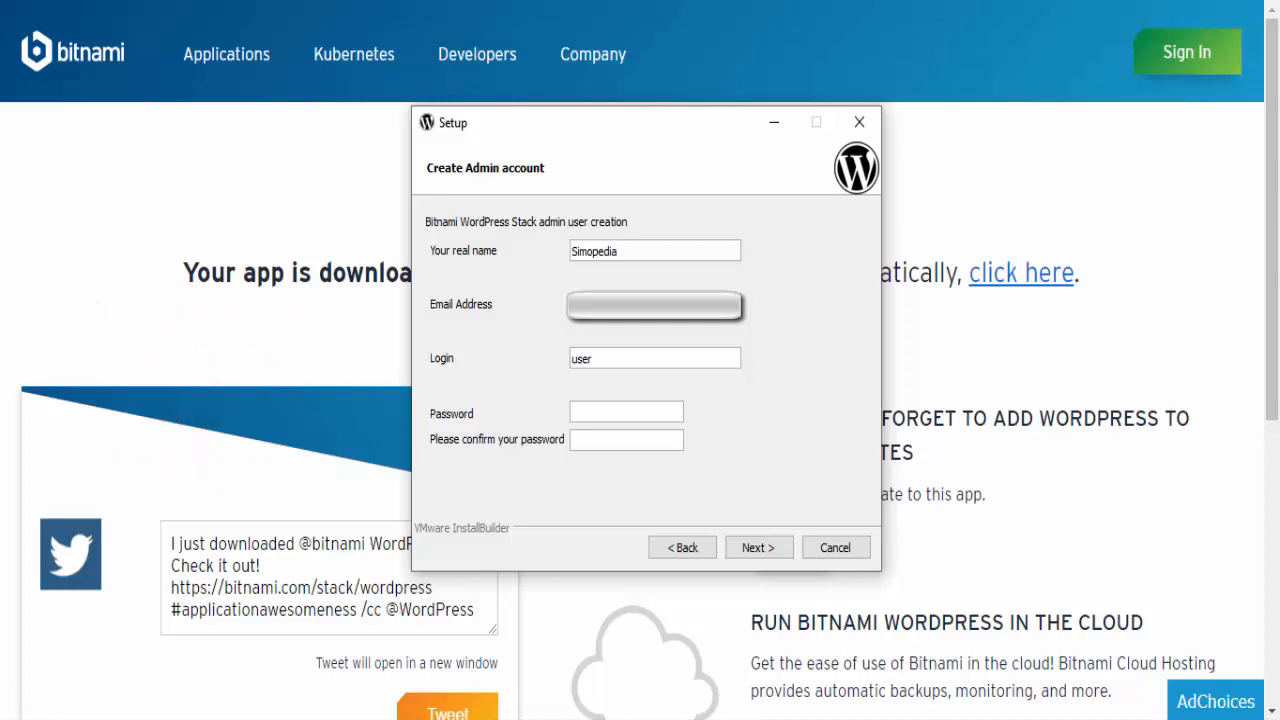
triple_click(605, 360)
type("admin")
left_click(750, 543)
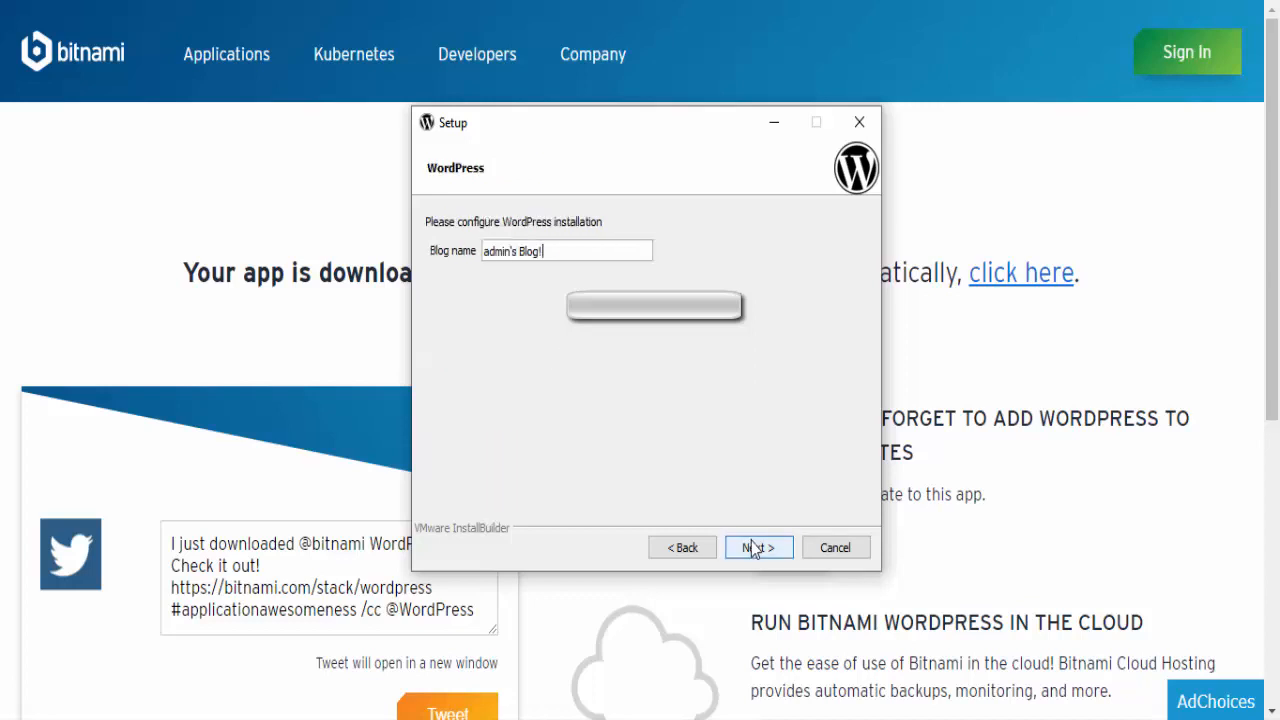
Name the blog "Awesome Blog name" and continue to the SMTP settings.
triple_click(553, 256)
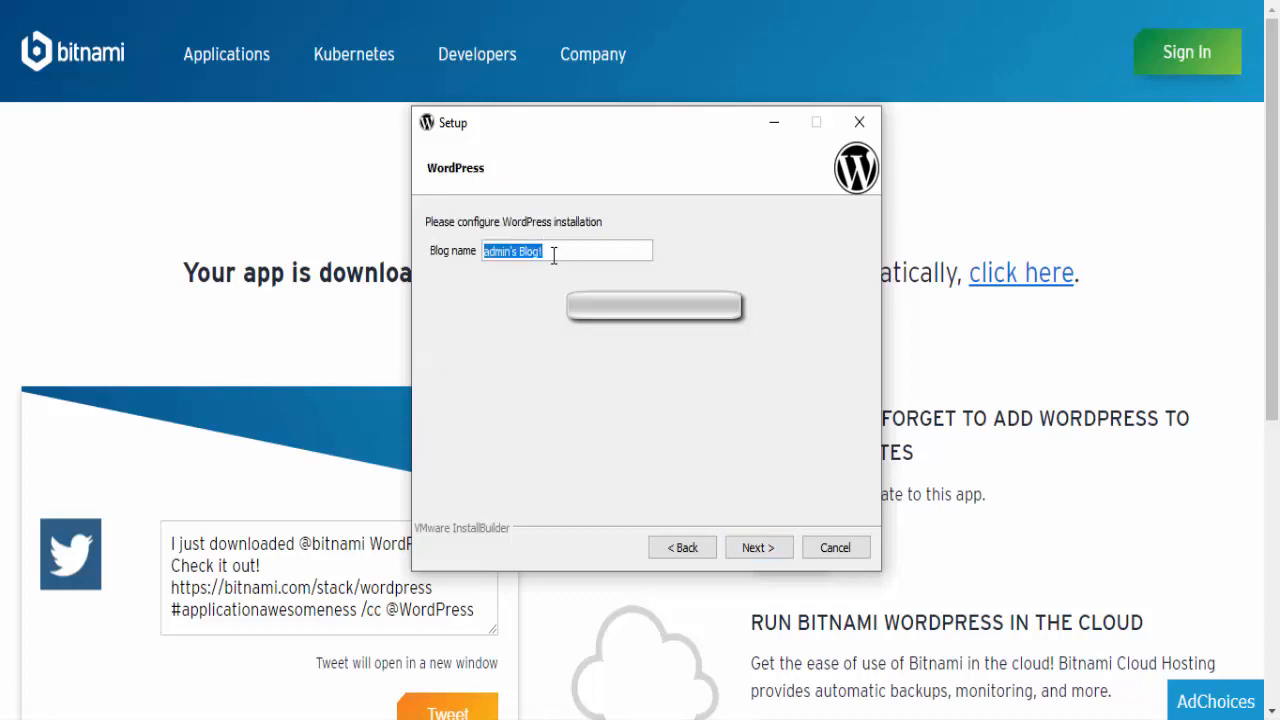
type("Awesome B")
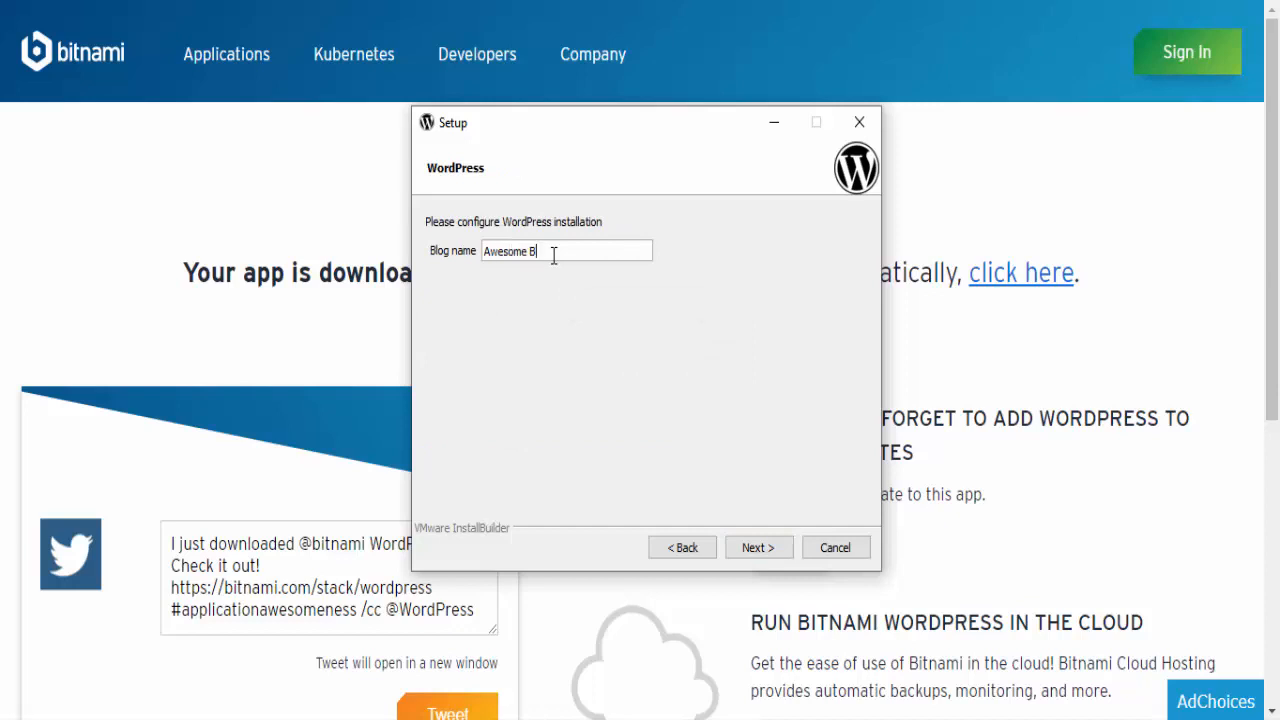
type("log name")
left_click(755, 550)
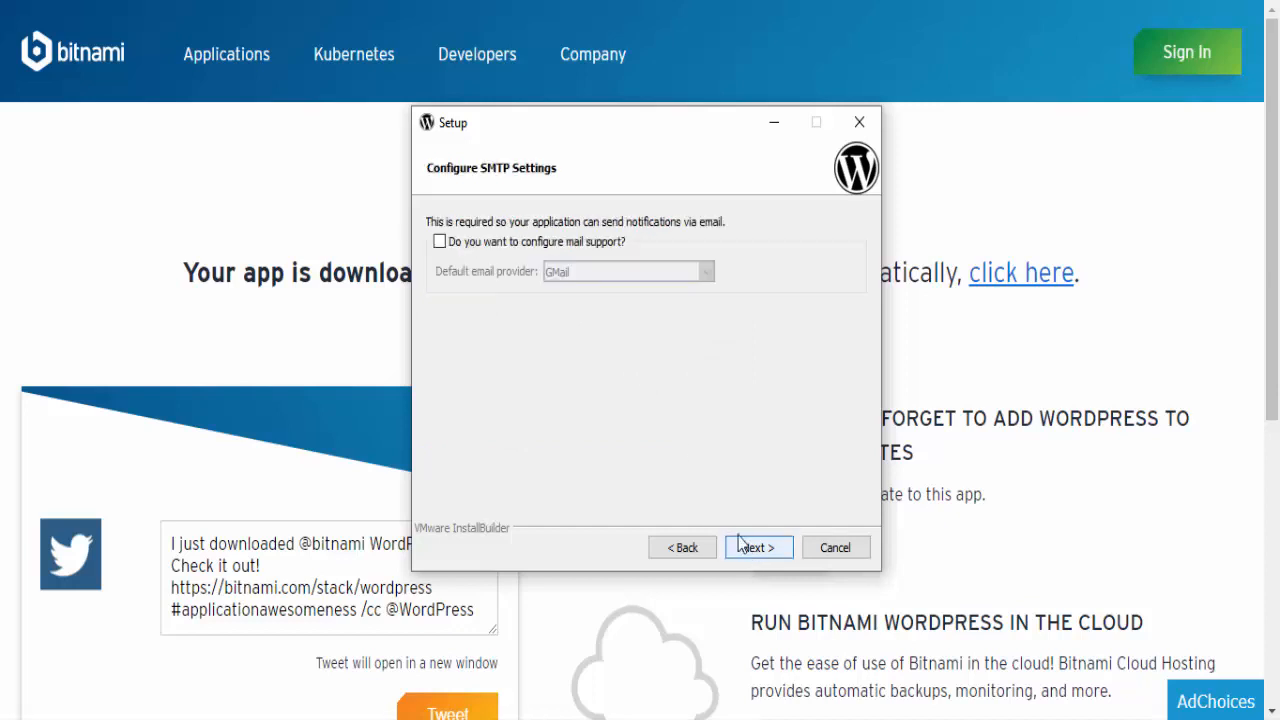
left_click(441, 241)
left_click(637, 273)
left_click(637, 290)
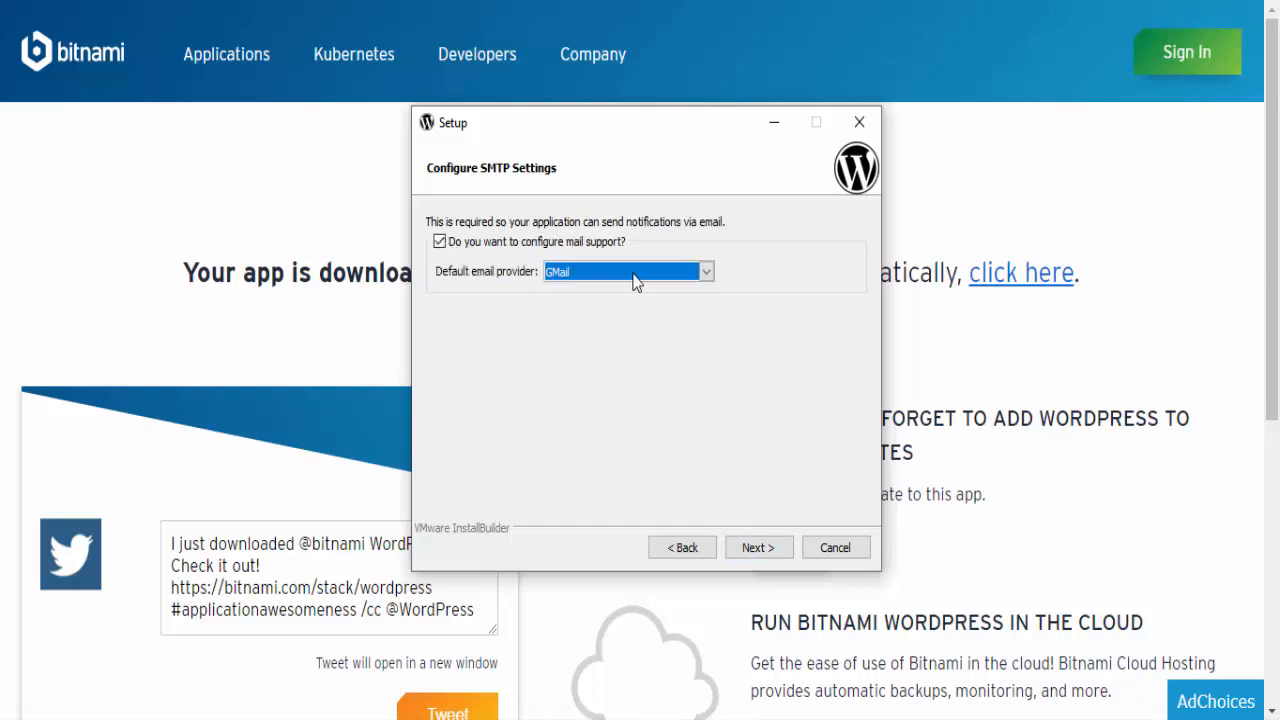
left_click(440, 241)
Continue without mail support, keep the option to launch WordPress in the cloud, and start the installation.
left_click(744, 547)
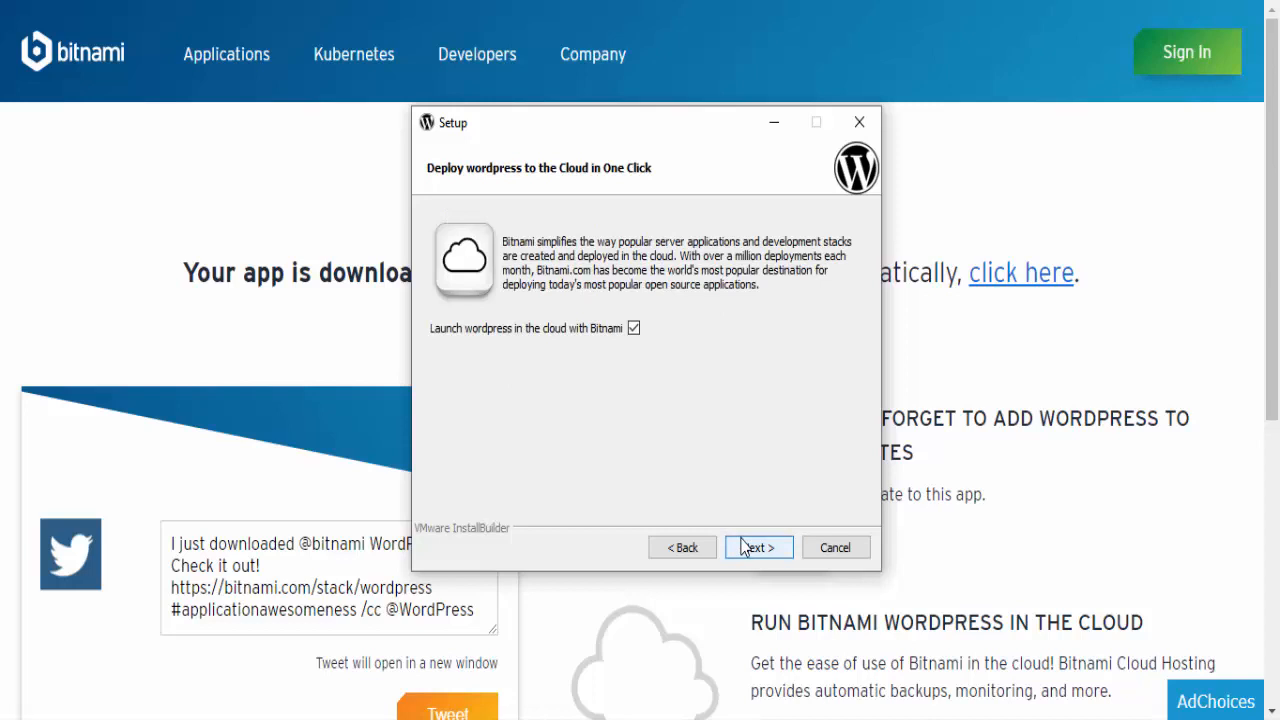
left_click(747, 547)
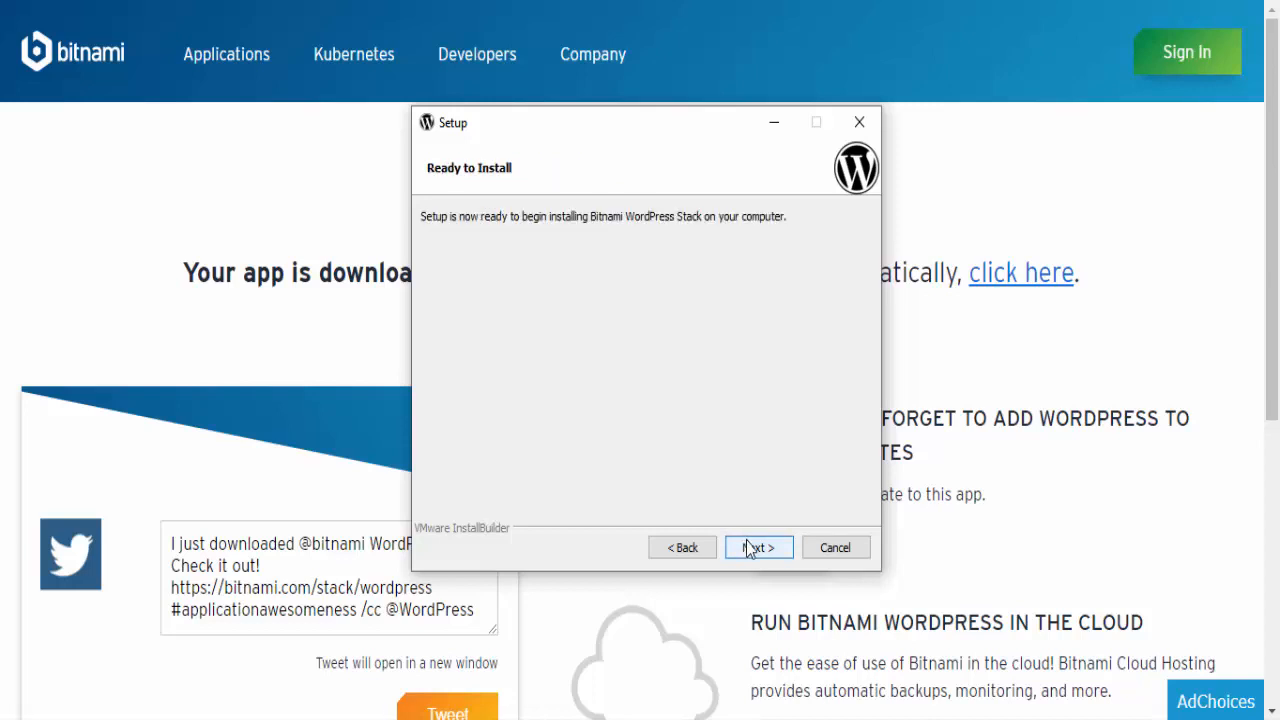
left_click(748, 547)
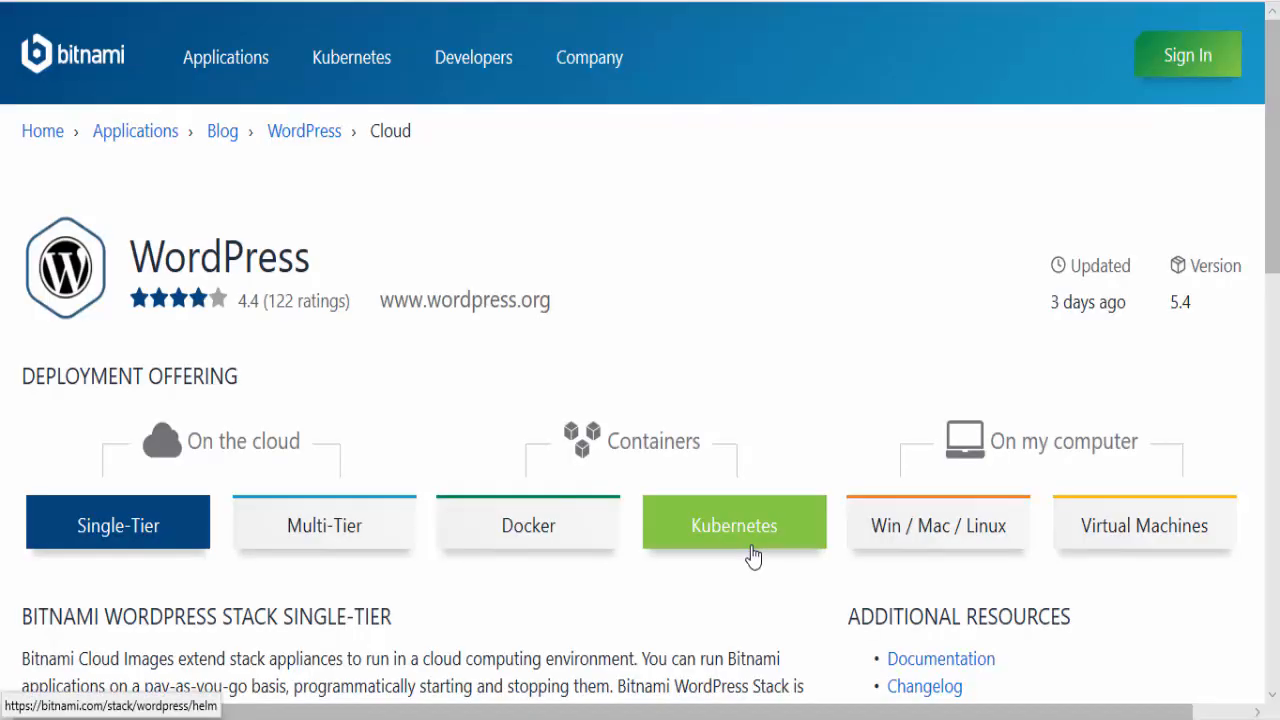
left_click(943, 718)
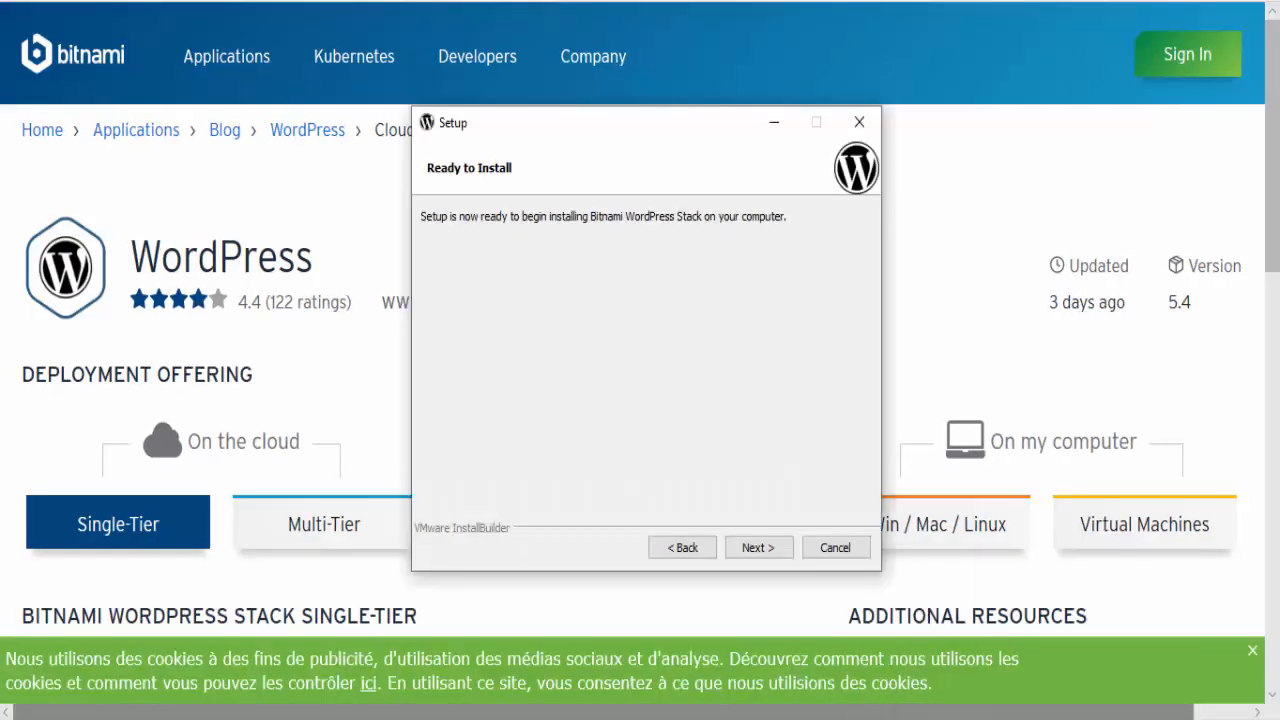
left_click(745, 547)
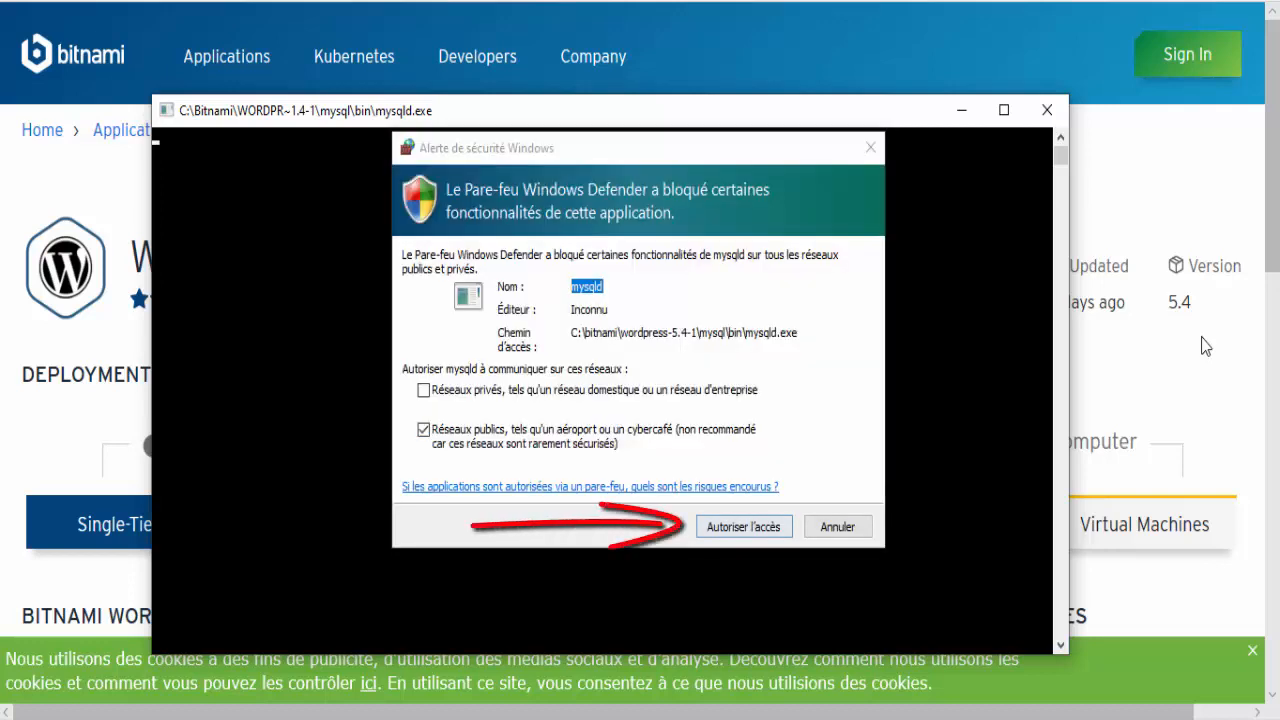
Allow mysqld through the firewall on public networks and Apache HTTP Server on both private and public networks.
key("Return")
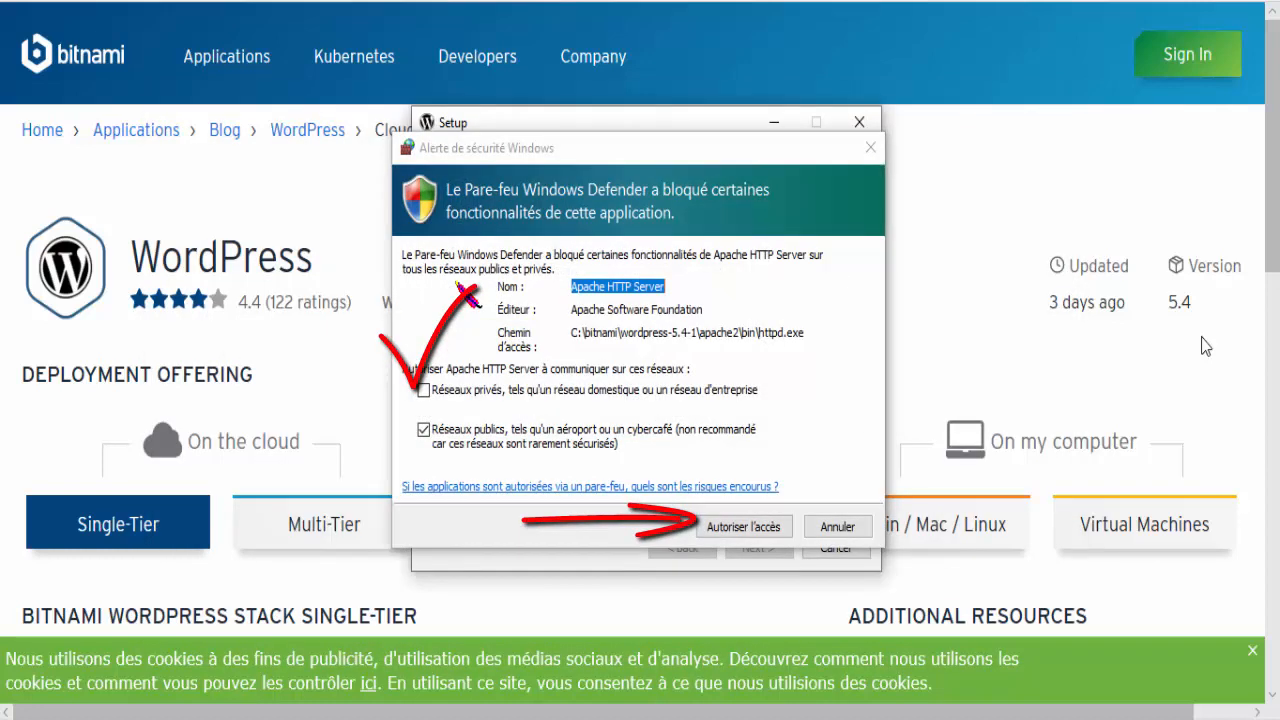
key("space")
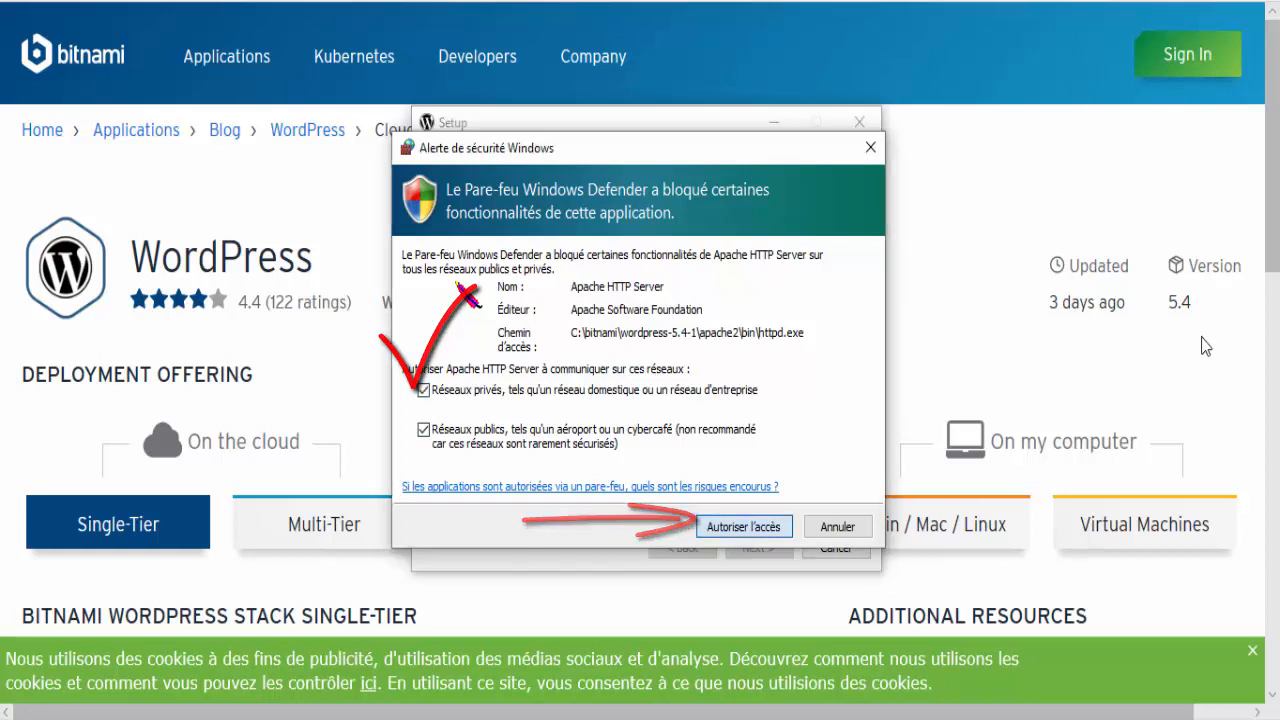
key("Return")
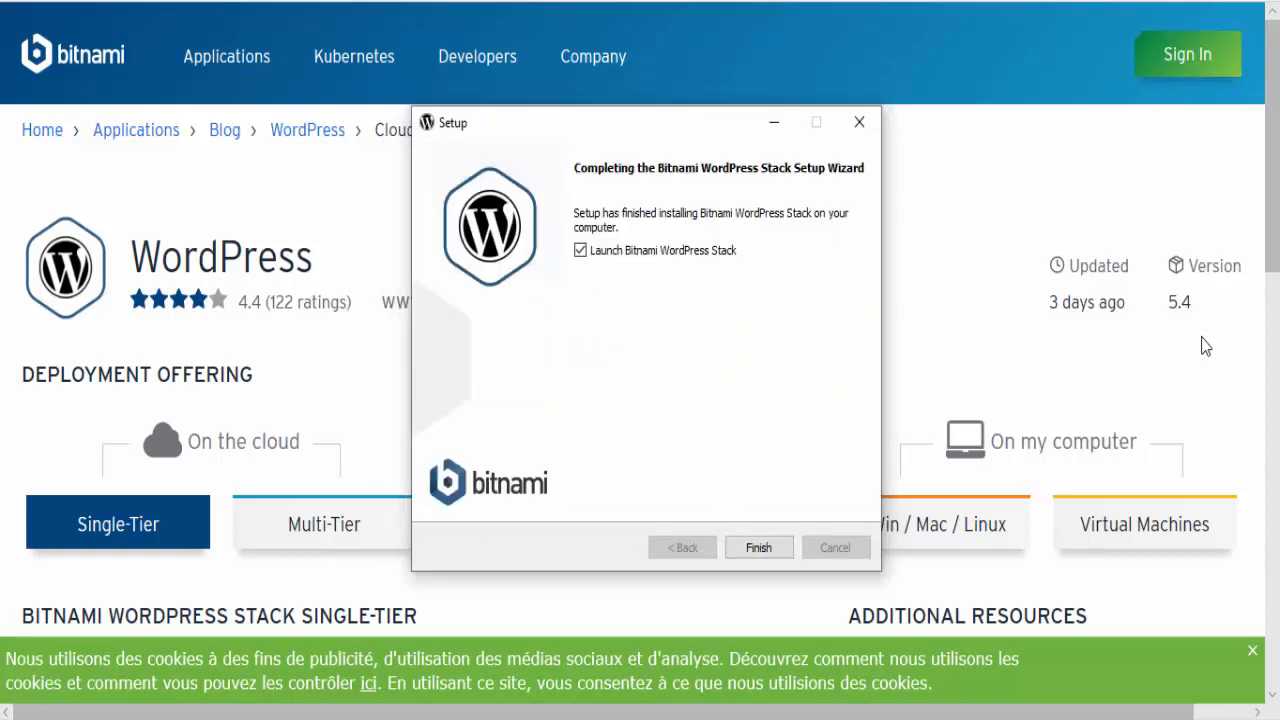
Finish the setup with Launch Bitnami WordPress Stack enabled and open the installed WordPress site.
key("Return")
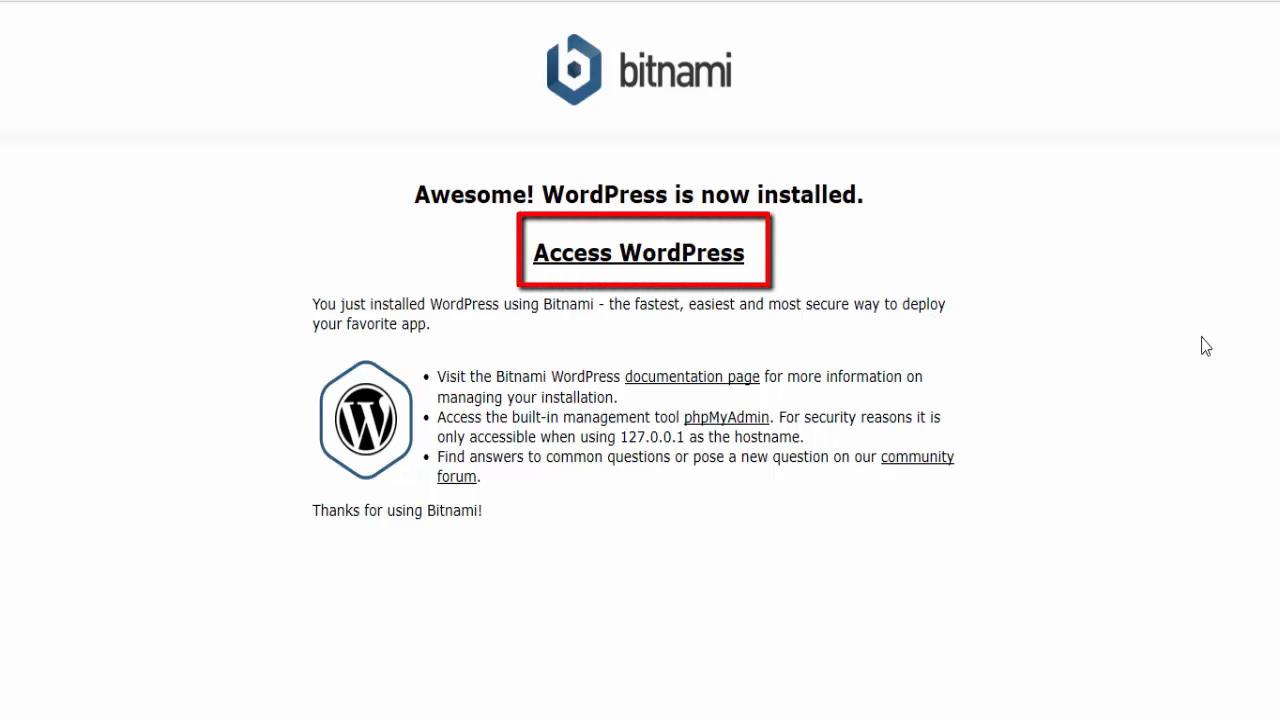
left_click(661, 258)
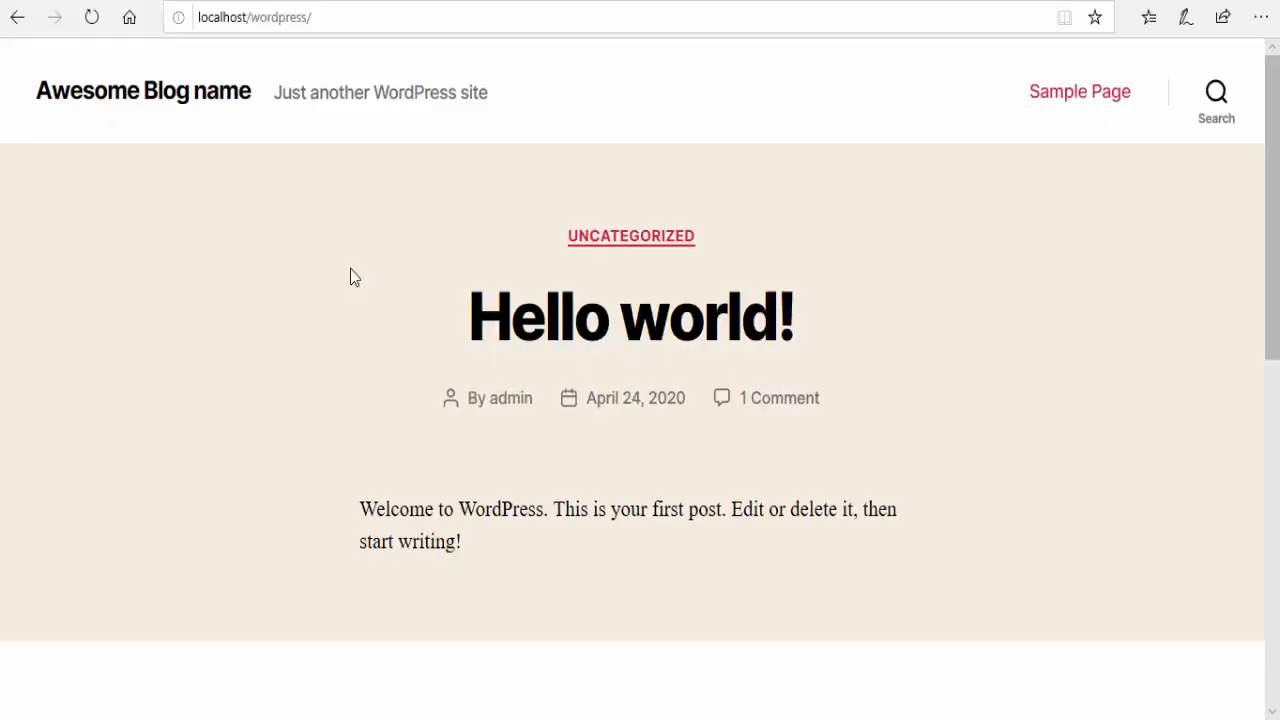
Open the WordPress login page at localhost/wordpress/wp-login.php.
left_click(200, 24)
left_click(221, 18)
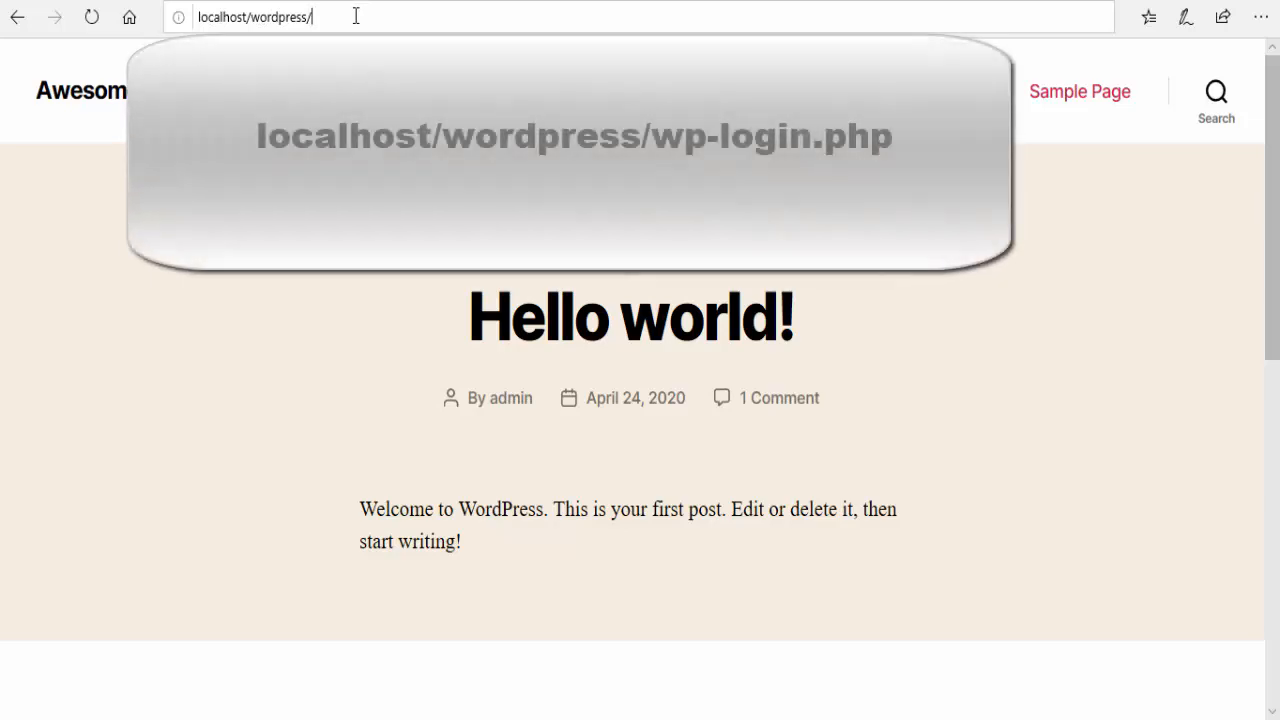
type("wp")
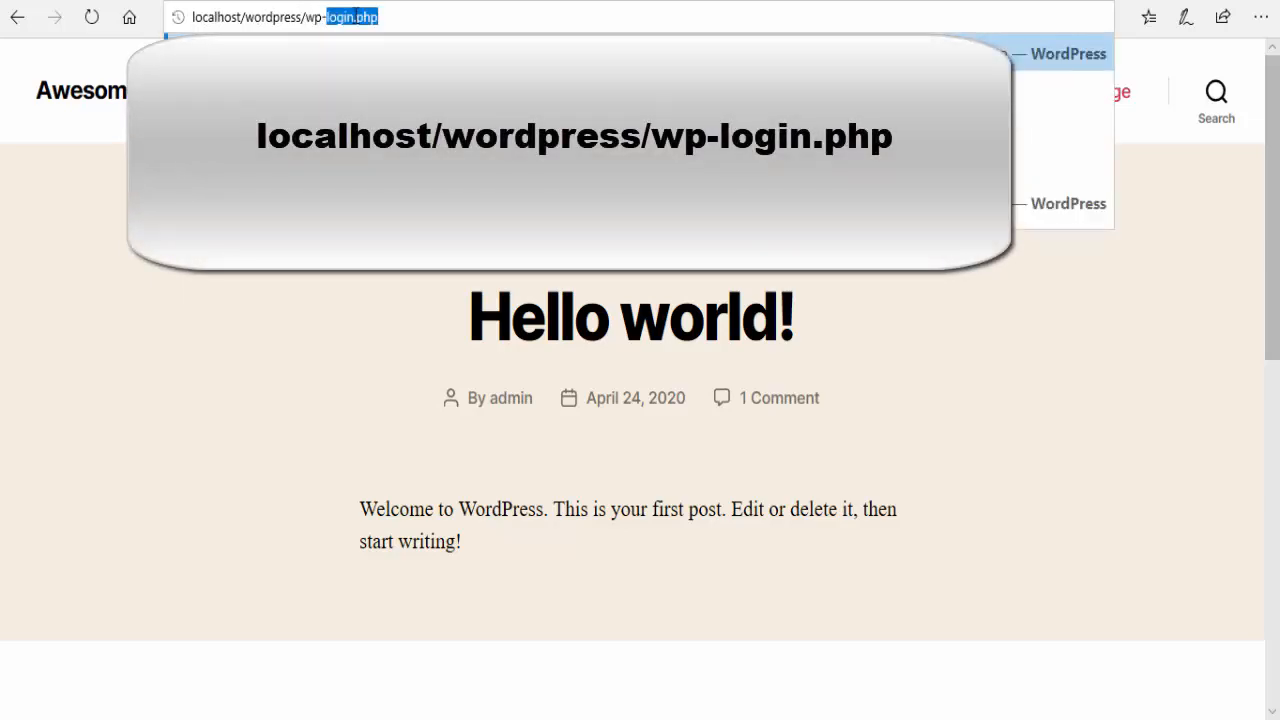
type("-logi")
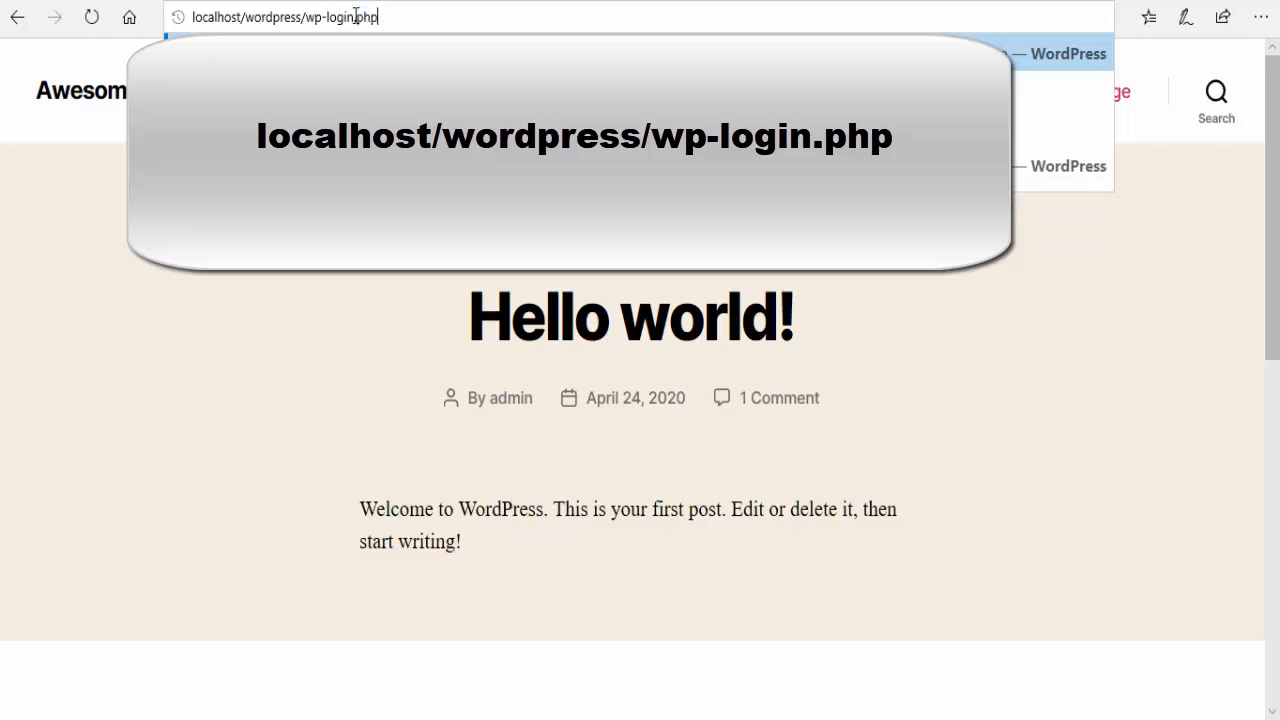
type("n.php")
key("Return")
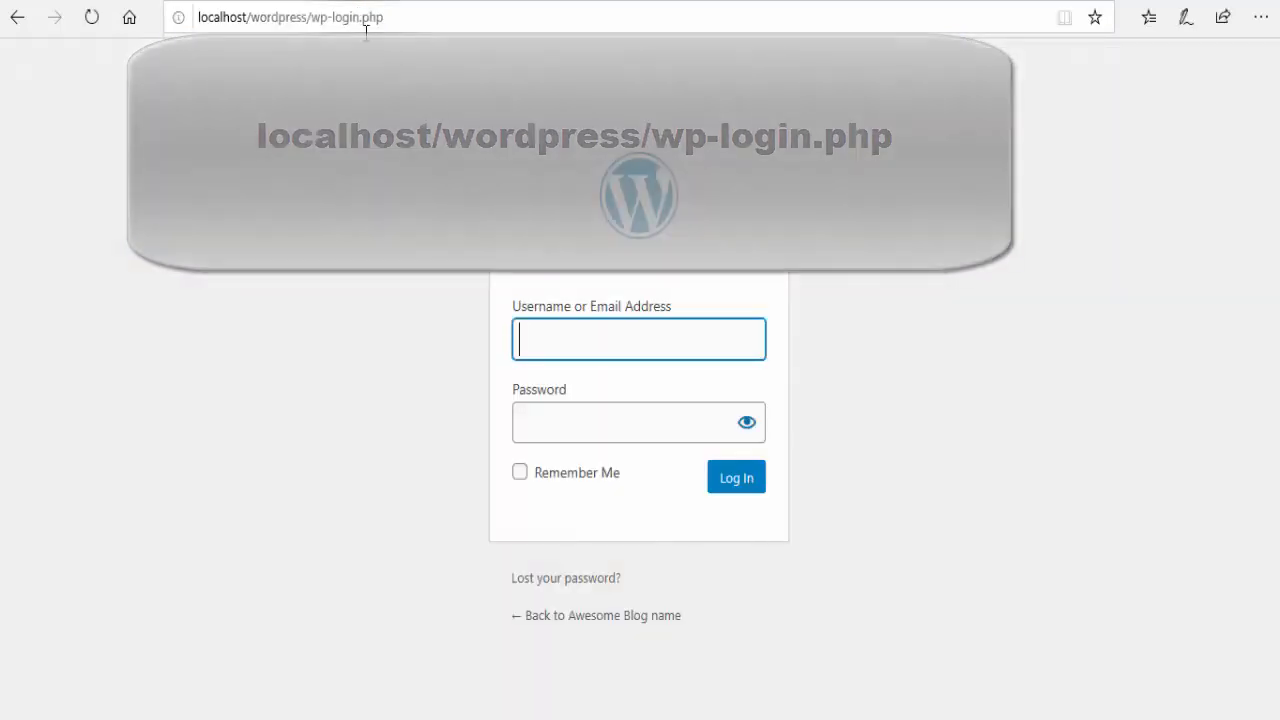
Log in to the WordPress admin with the username admin and the account password.
type("admin")
left_click(601, 440)
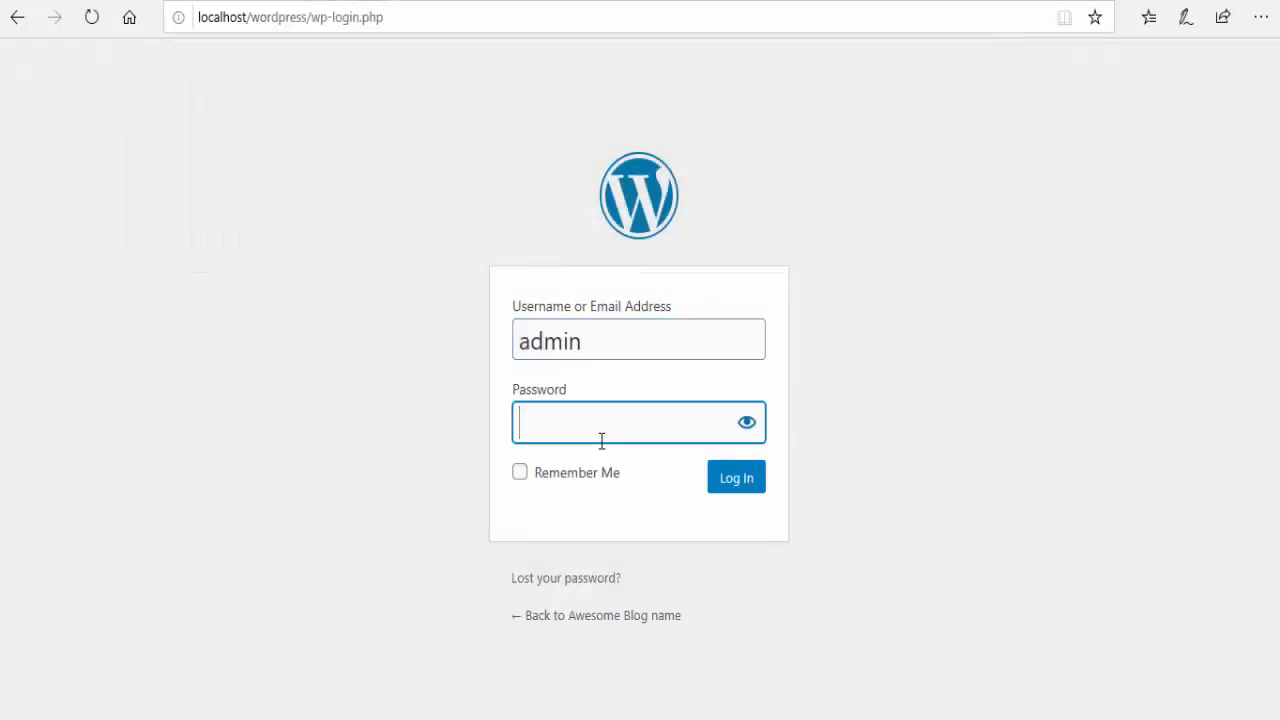
type("password")
left_click(714, 480)
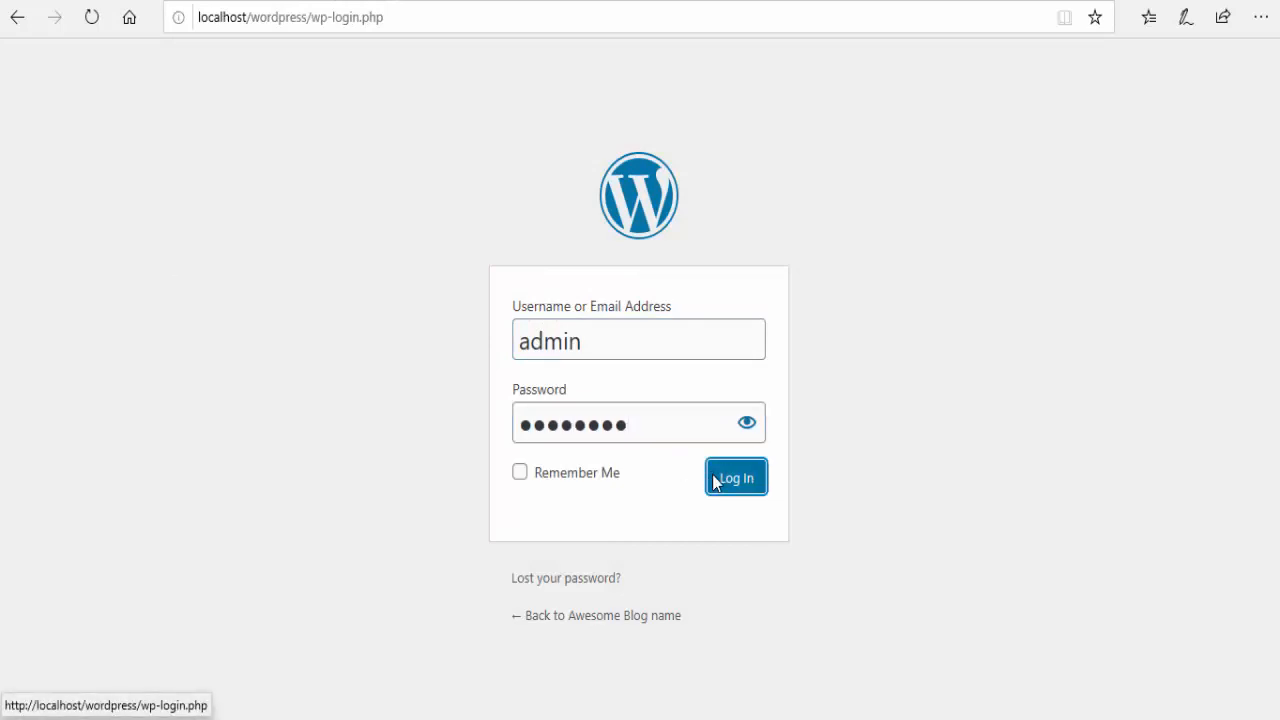
Look over the admin dashboard, and open the Appearance themes page to review the installed themes.
scroll(700, 400, "down", 5)
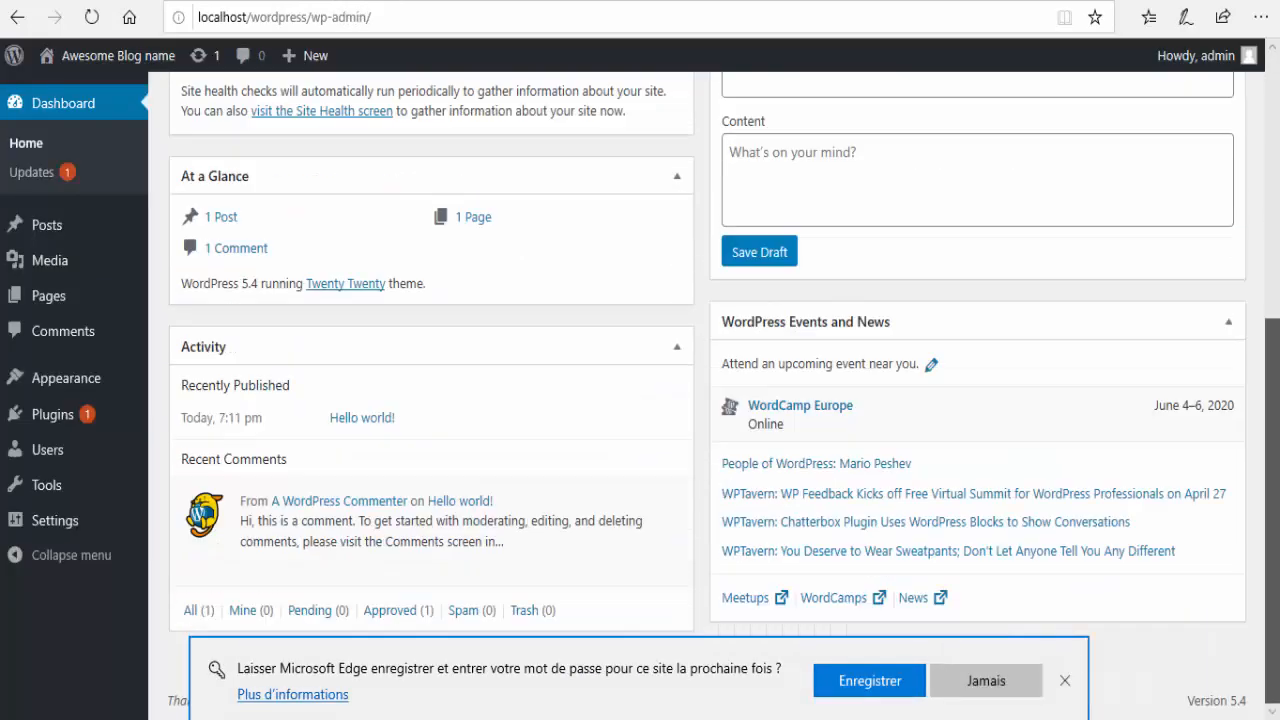
scroll(314, 414, "up", 5)
left_click(178, 383)
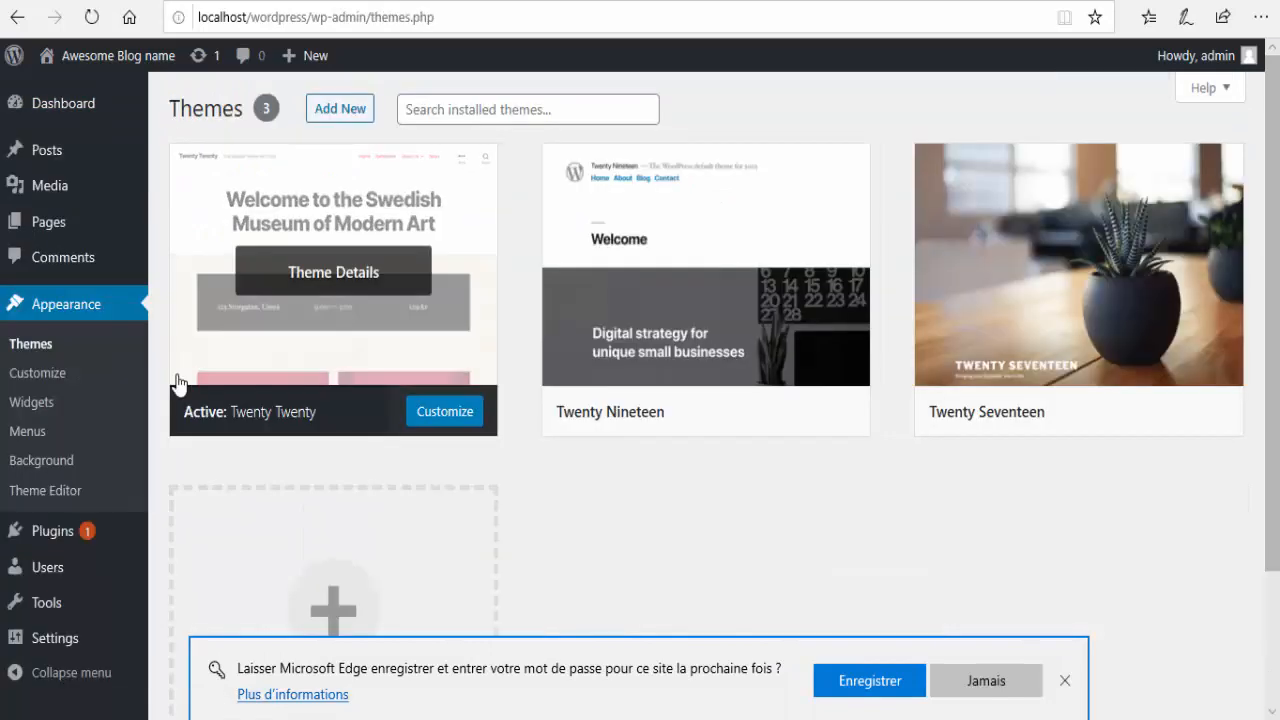
scroll(966, 509, "down", 2)
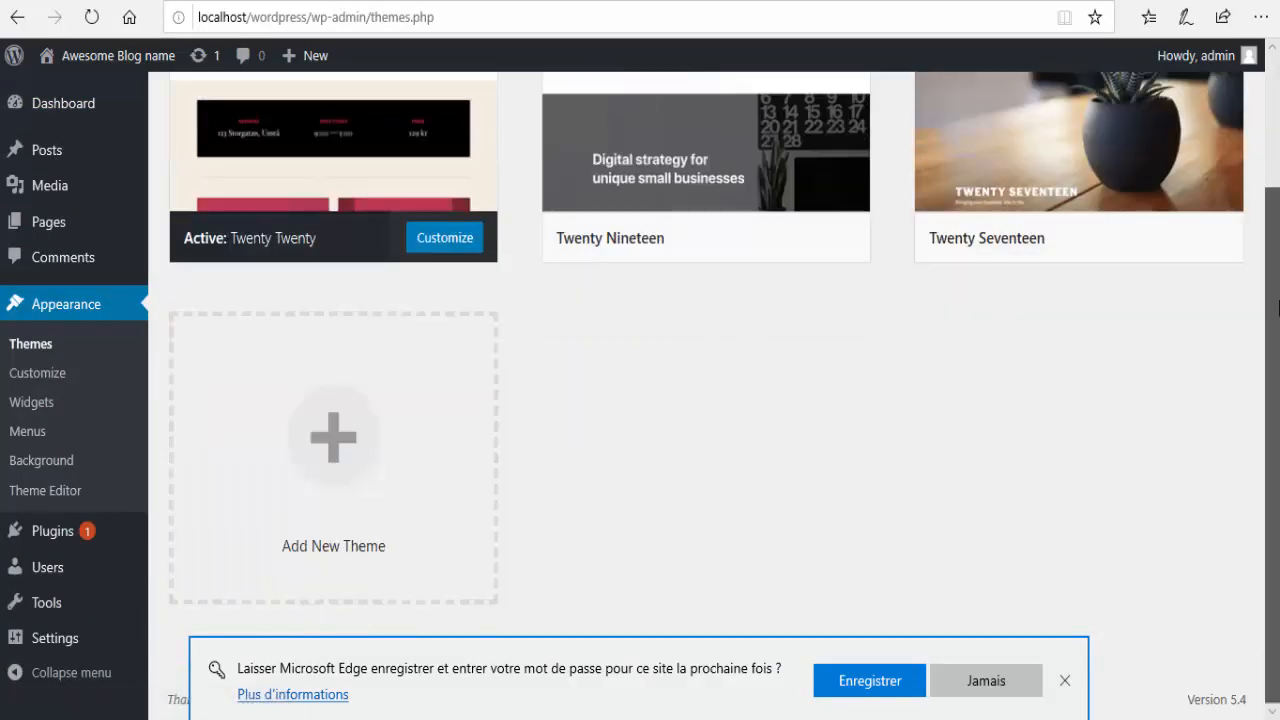
scroll(934, 349, "up", 2)
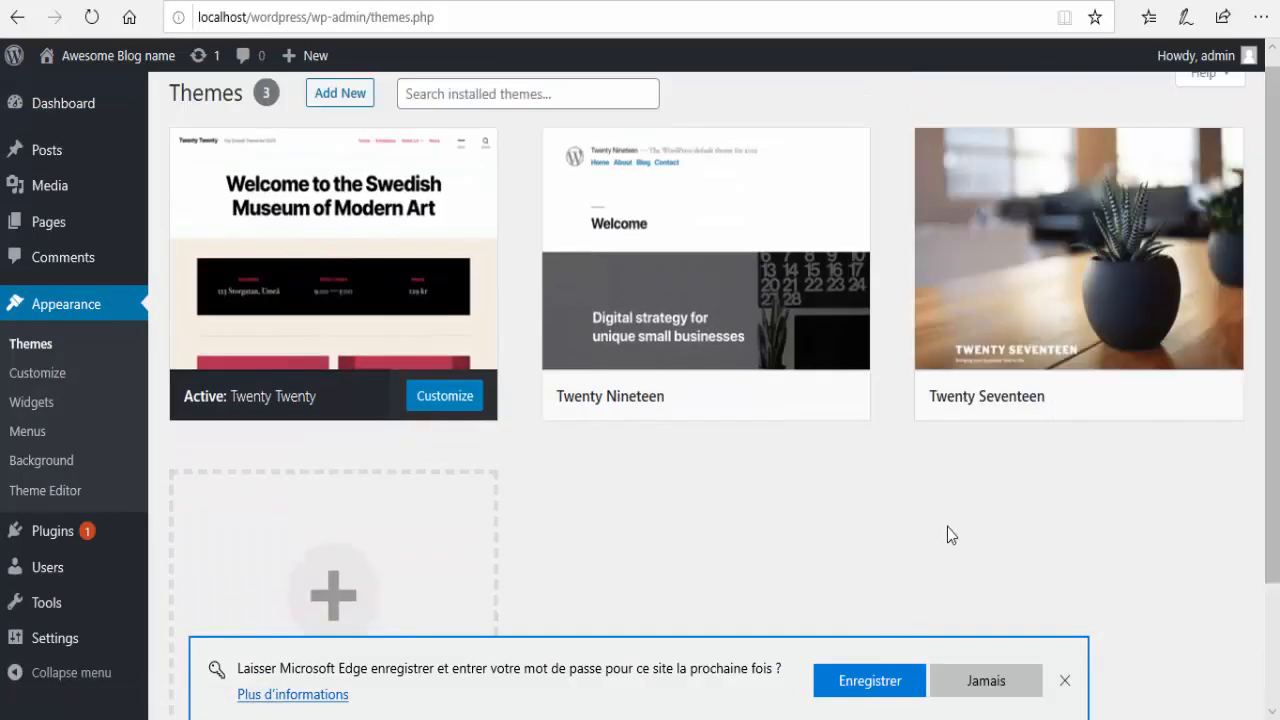